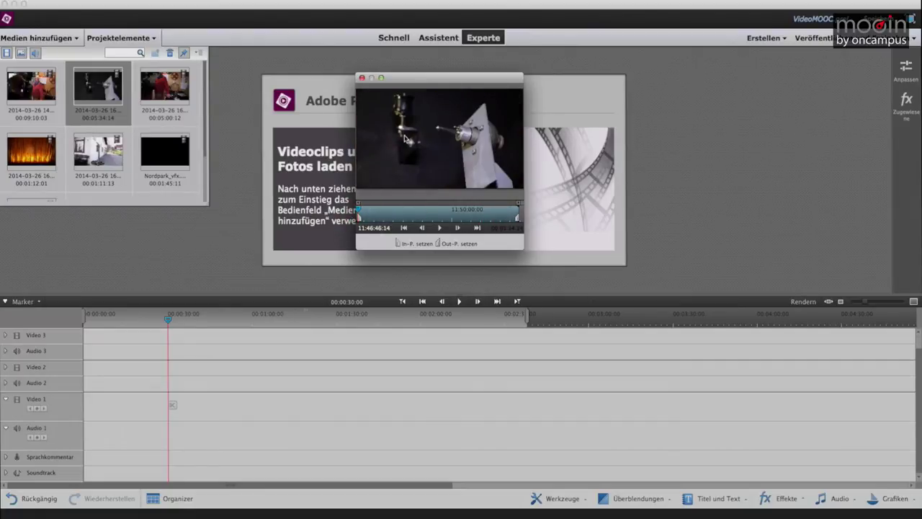
pyautogui.moveTo(101, 92); pyautogui.dragTo(81, 401)
pyautogui.press('-')
pyautogui.press('-')
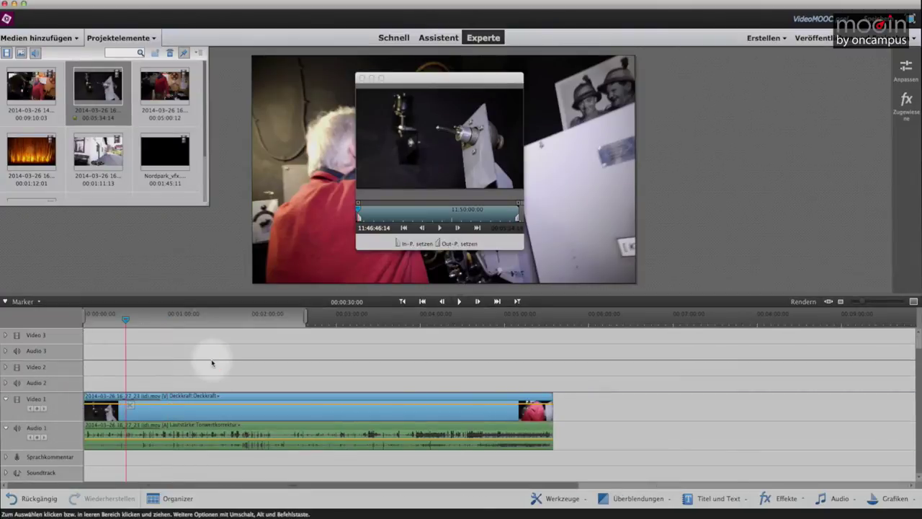
pyautogui.moveTo(225, 324); pyautogui.dragTo(381, 317)
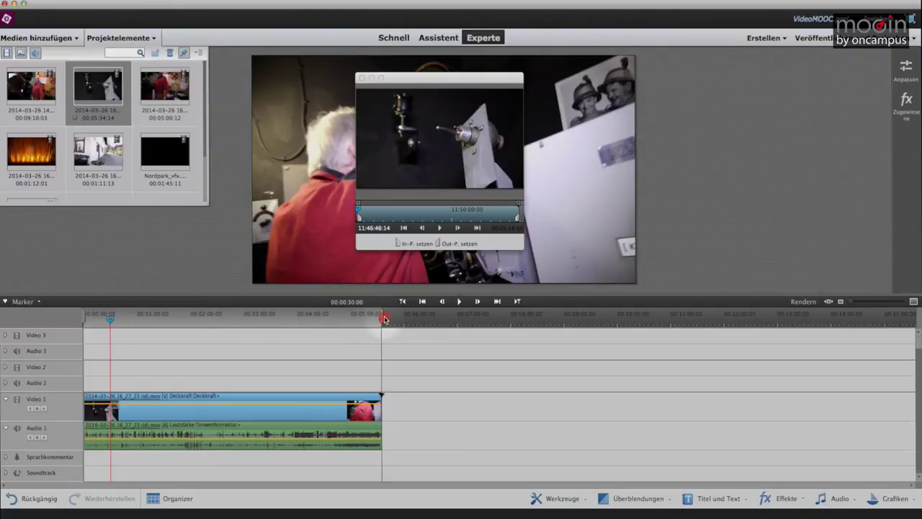
pyautogui.click(290, 413)
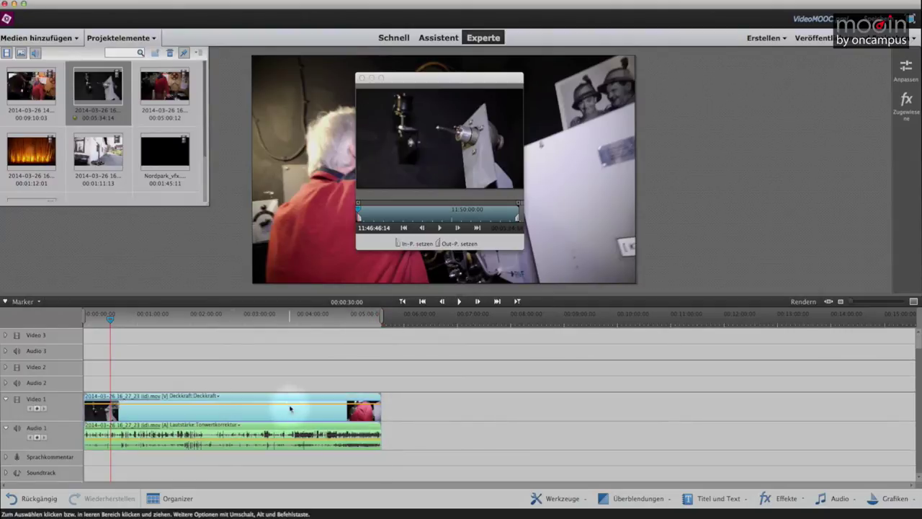
pyautogui.press('Delete')
# Move the clip preview window clear of the main monitor and enlarge it.
pyautogui.moveTo(402, 77); pyautogui.dragTo(677, 56)
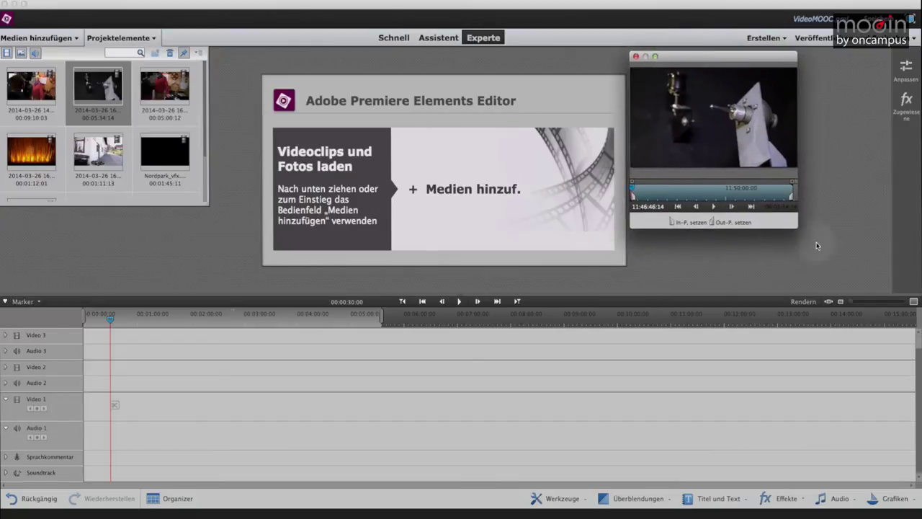
pyautogui.press('super+s')
pyautogui.moveTo(794, 229); pyautogui.dragTo(901, 290)
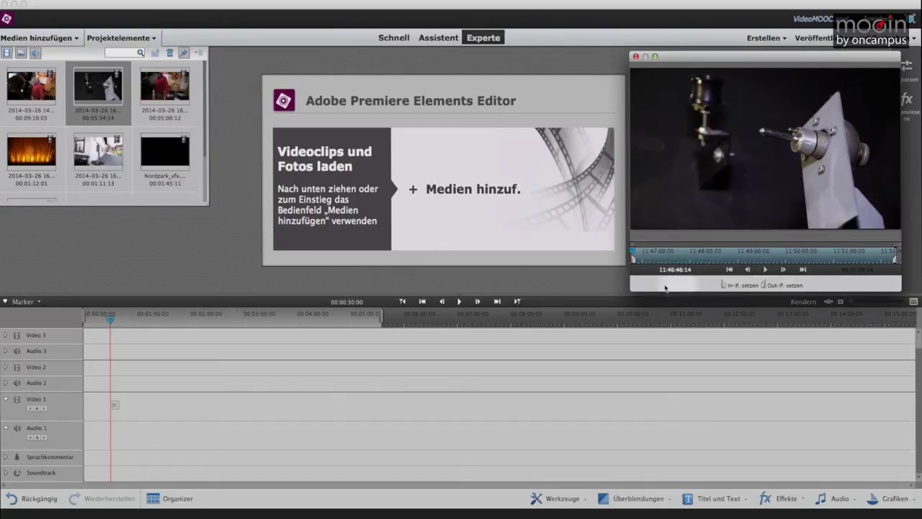
# Set the previewed clip's in point at 11:47:08:07 and its out point at 11:47:15:09.
pyautogui.moveTo(634, 254); pyautogui.dragTo(650, 253)
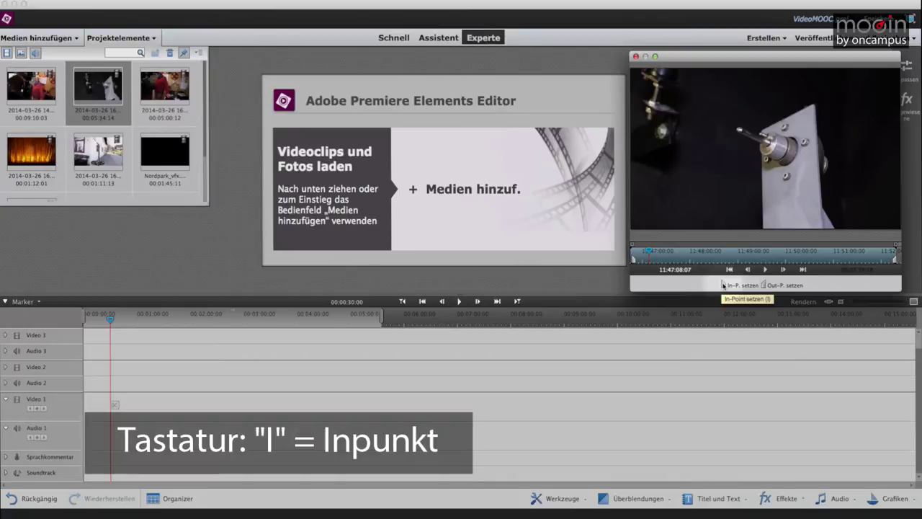
pyautogui.press('i')
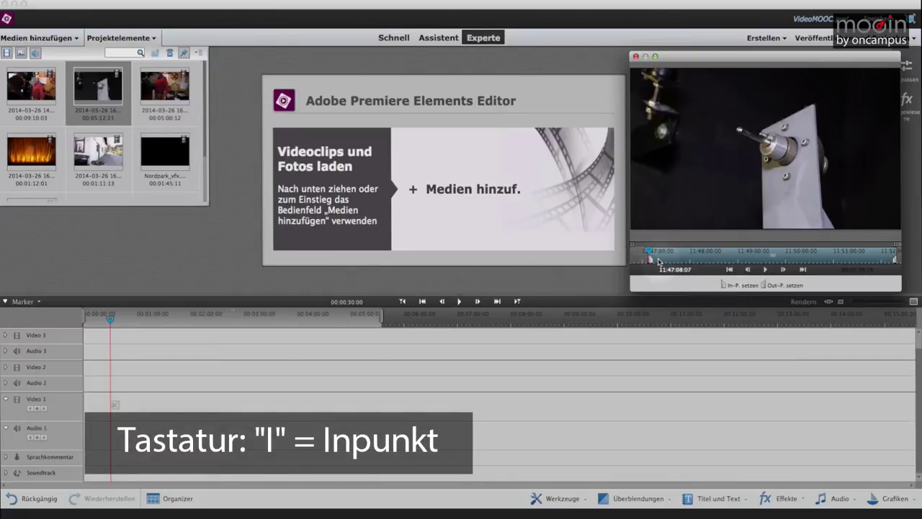
pyautogui.press('space')
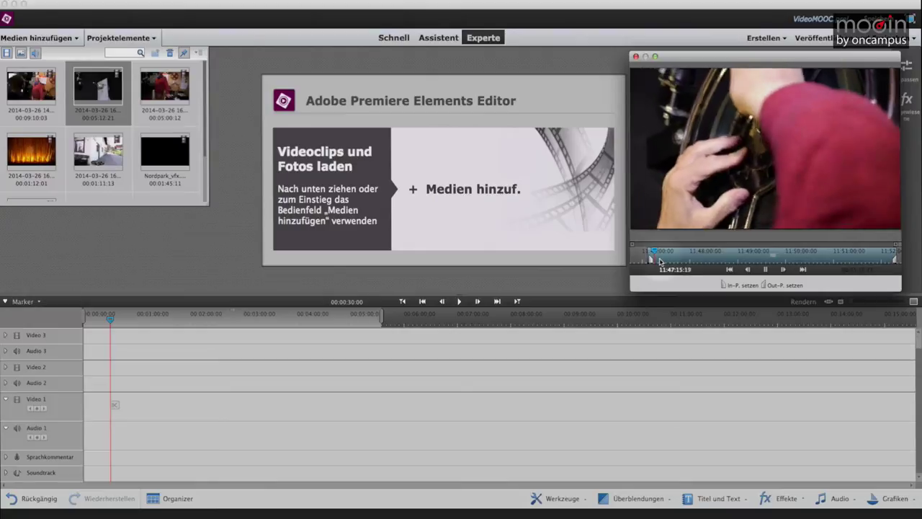
pyautogui.press('space')
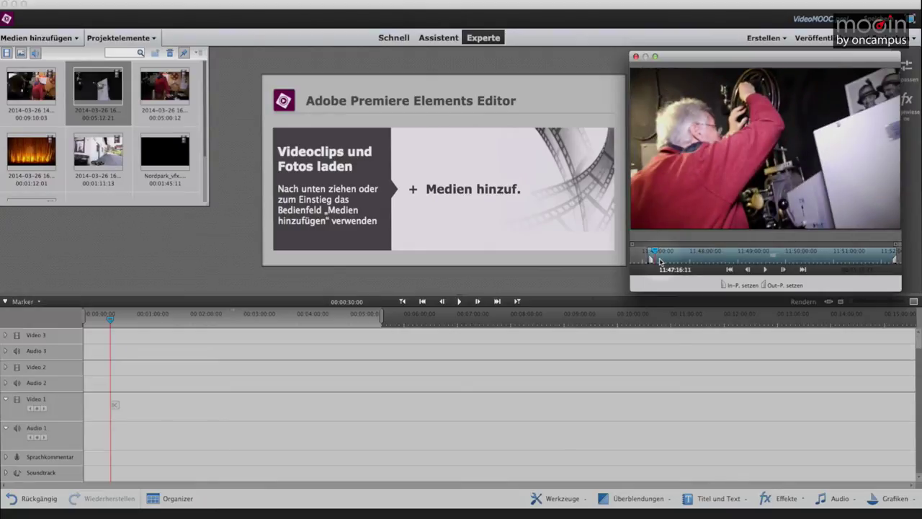
pyautogui.press('Left')
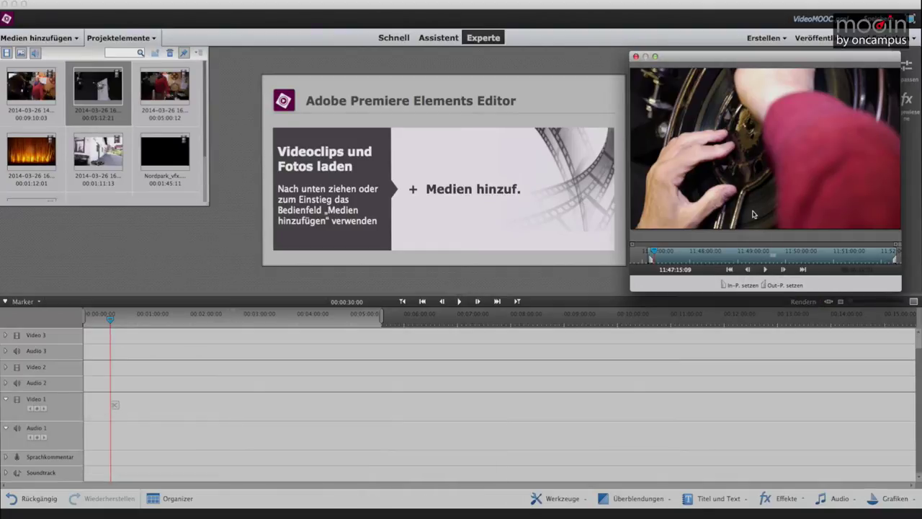
pyautogui.press('o')
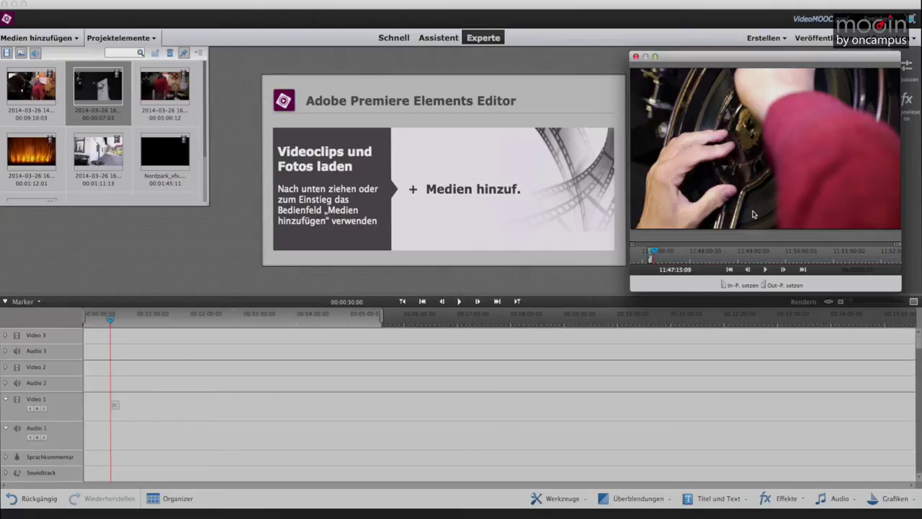
# Insert the marked section at the start of Video 1 and Audio 1, and scrub through it to 00:00:07:01.
pyautogui.moveTo(714, 184); pyautogui.dragTo(90, 418)
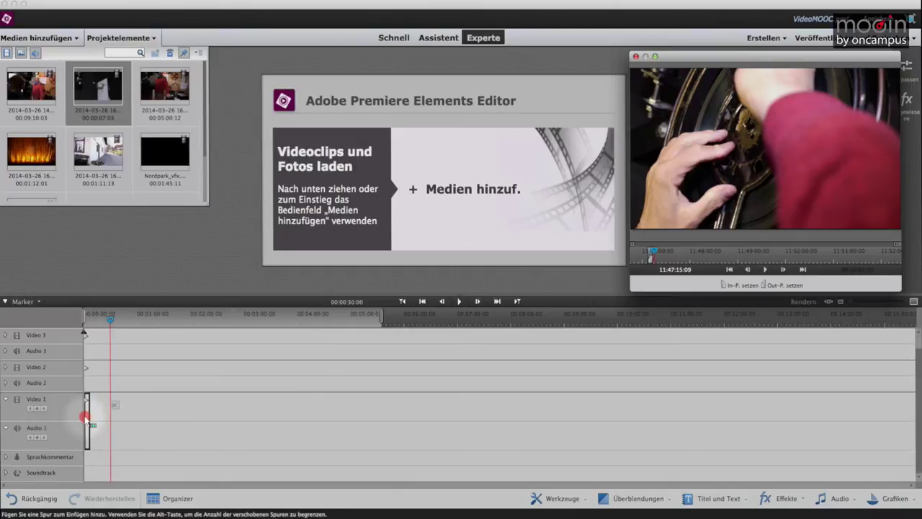
pyautogui.click(85, 324)
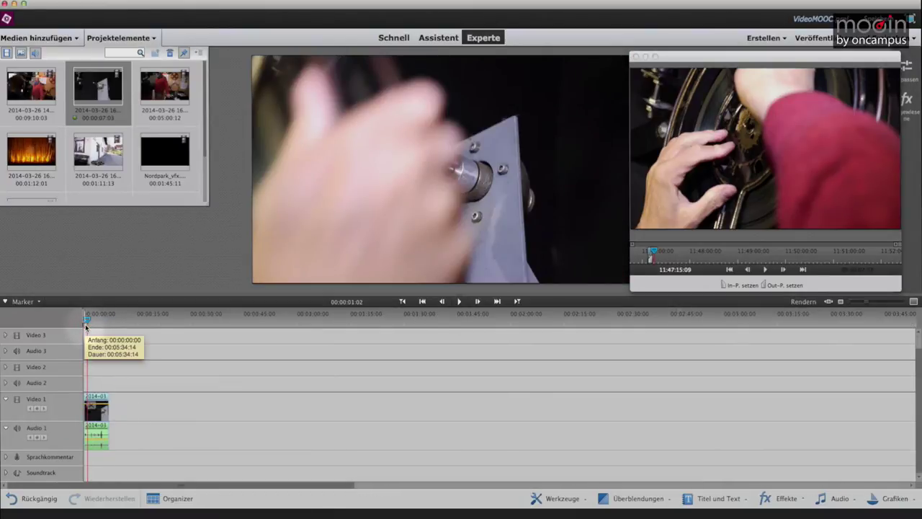
pyautogui.moveTo(87, 323); pyautogui.dragTo(75, 324)
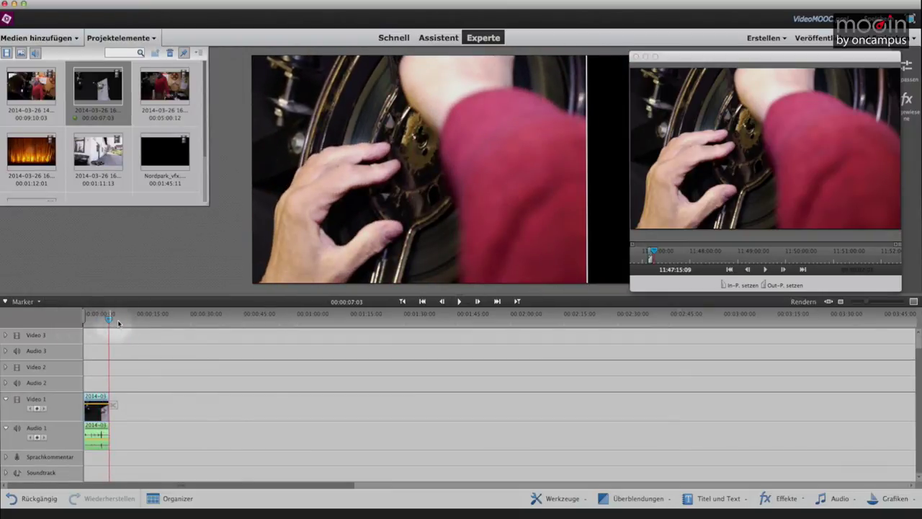
pyautogui.moveTo(110, 322)
pyautogui.mouseDown()
pyautogui.moveTo(142, 322)
pyautogui.moveTo(110, 323)
pyautogui.mouseUp()
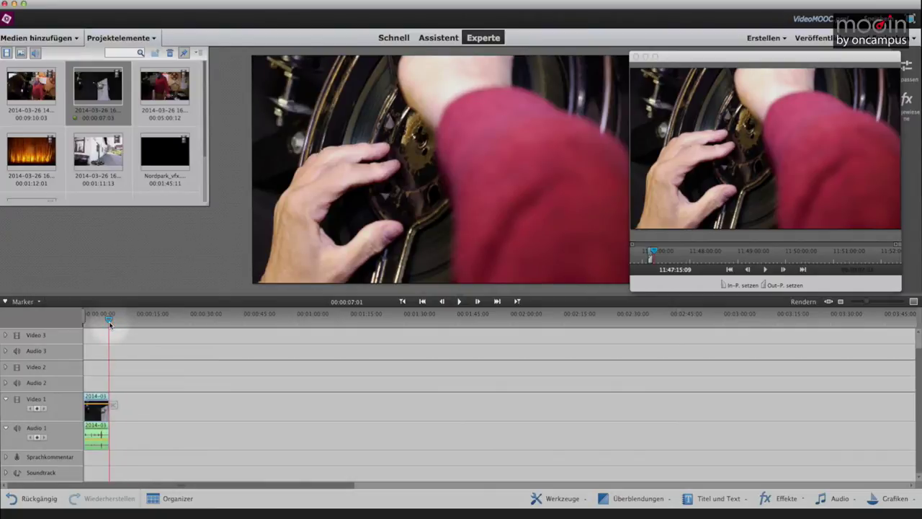
# Mark a second section in the clip preview, from in point 11:47:17:08 to out point 11:47:19:10.
pyautogui.click(669, 165)
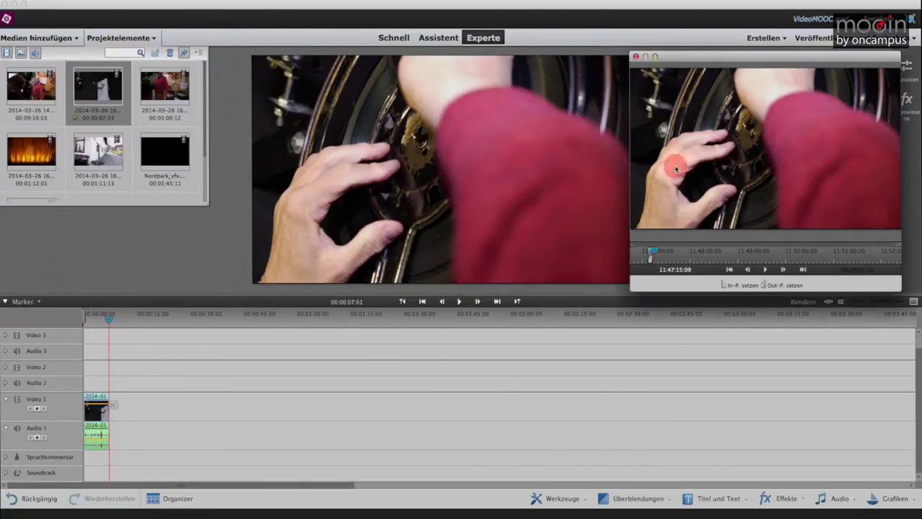
pyautogui.moveTo(654, 252); pyautogui.dragTo(657, 253)
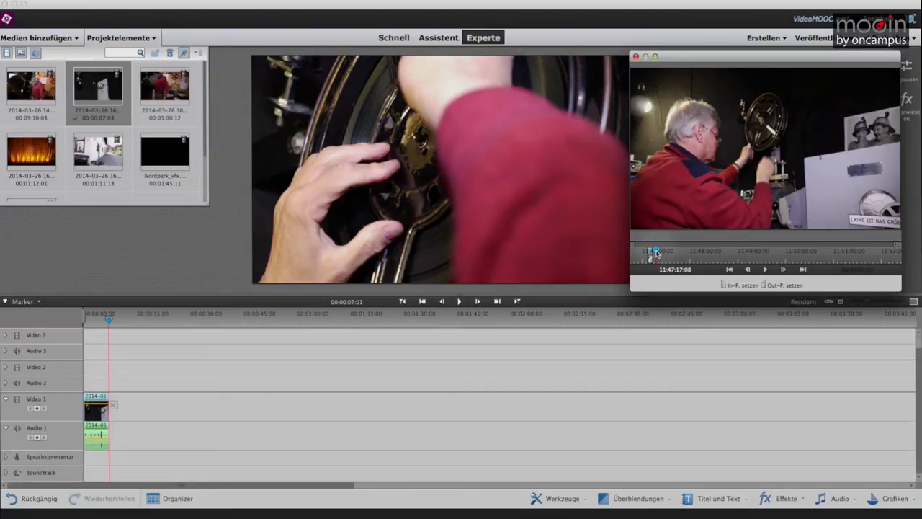
pyautogui.press('i')
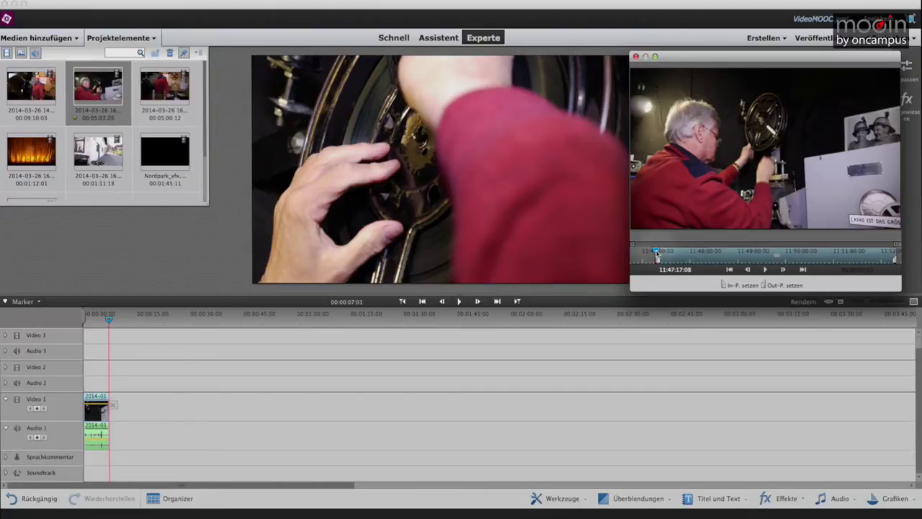
pyautogui.press('space')
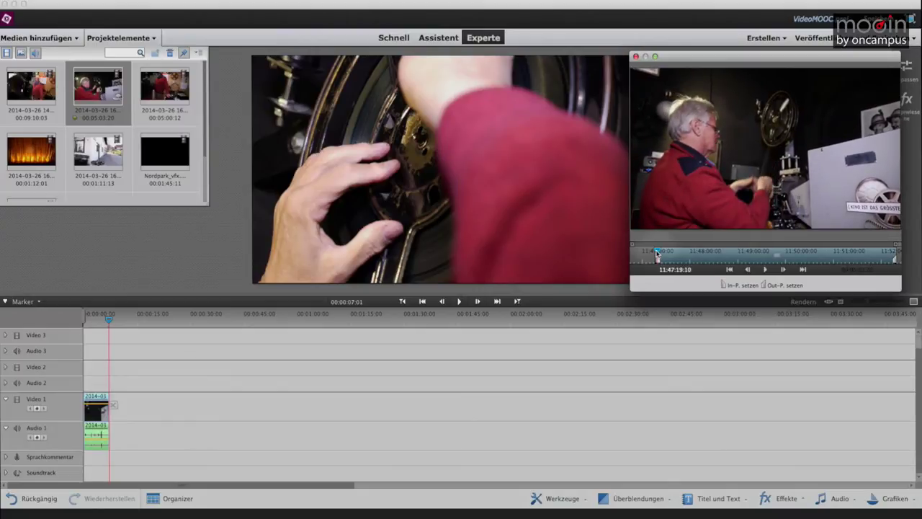
pyautogui.press('o')
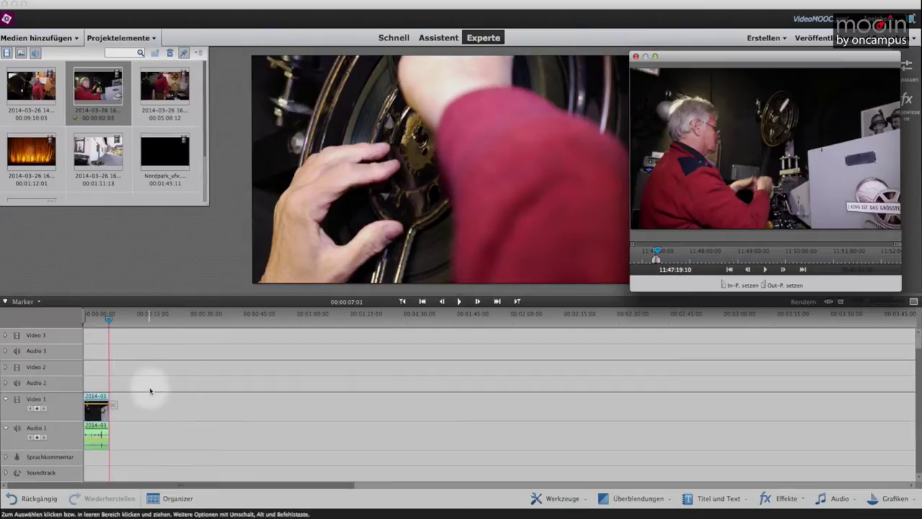
# Insert the second marked section directly behind the first clip on Video 1 and play the cut from 00:00:05:00.
pyautogui.moveTo(109, 319)
pyautogui.mouseDown()
pyautogui.moveTo(137, 319)
pyautogui.moveTo(110, 322)
pyautogui.mouseUp()
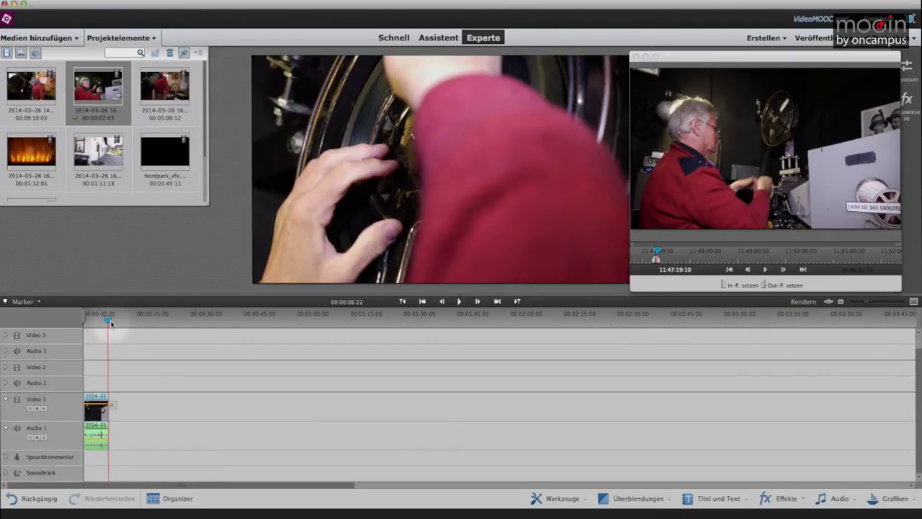
pyautogui.moveTo(780, 132)
pyautogui.mouseDown()
pyautogui.moveTo(577, 263)
pyautogui.moveTo(367, 367)
pyautogui.moveTo(216, 415)
pyautogui.moveTo(136, 422)
pyautogui.moveTo(422, 392)
pyautogui.moveTo(108, 423)
pyautogui.mouseUp()
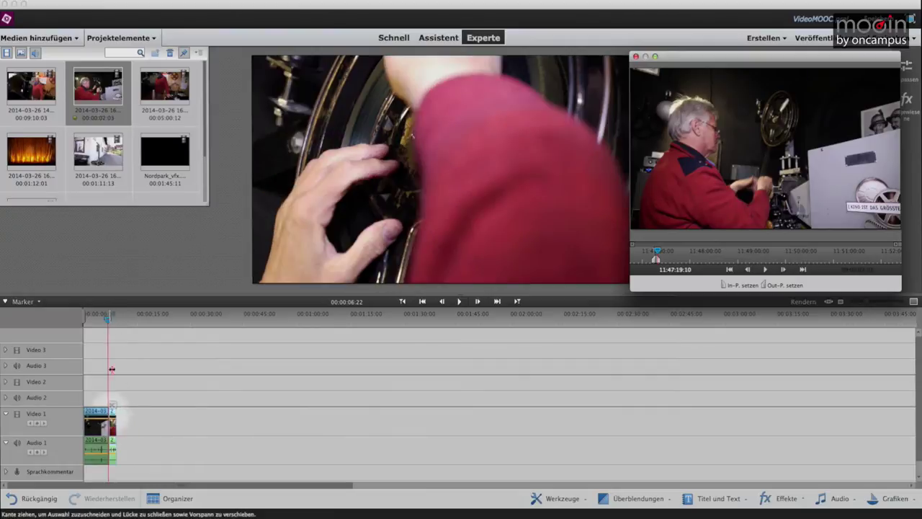
pyautogui.click(102, 319)
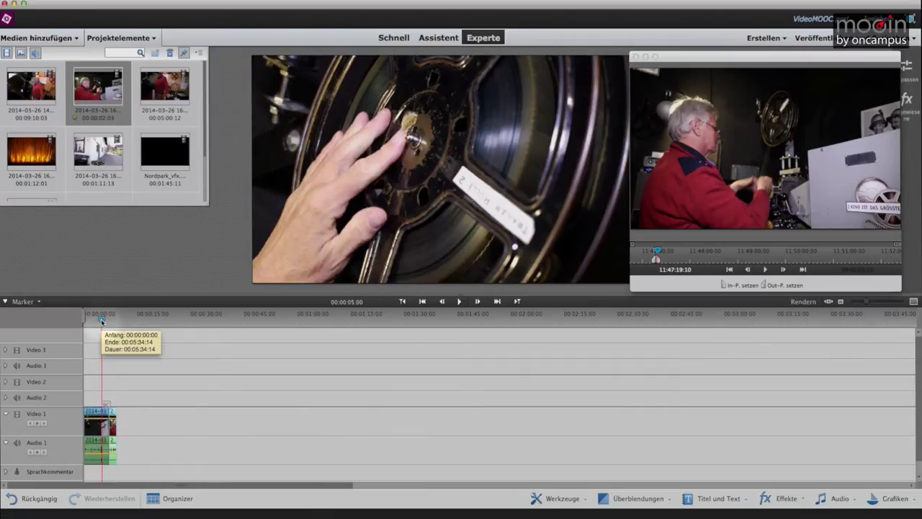
pyautogui.press('space')
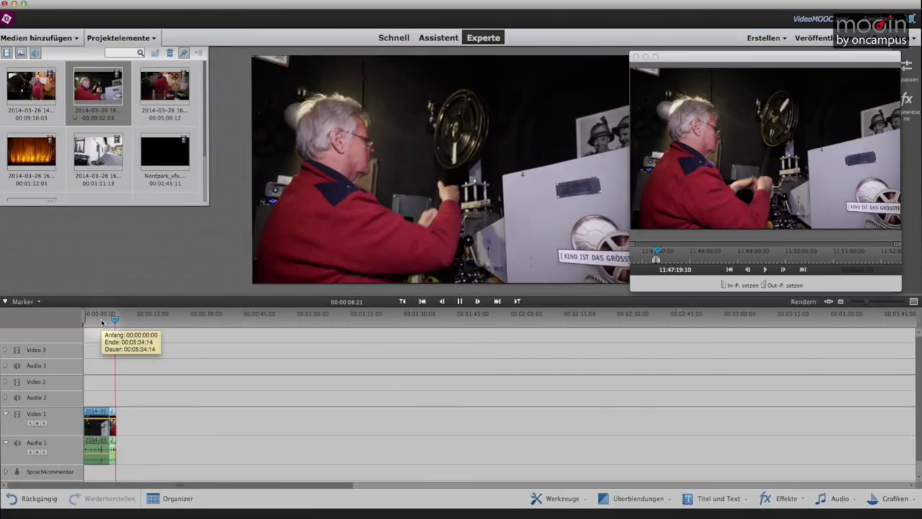
# Mark a third section in the clip preview, from in point 11:47:28:04 to out point 11:47:31:11, playing back and forth to find the end.
pyautogui.click(659, 253)
pyautogui.moveTo(658, 254); pyautogui.dragTo(666, 252)
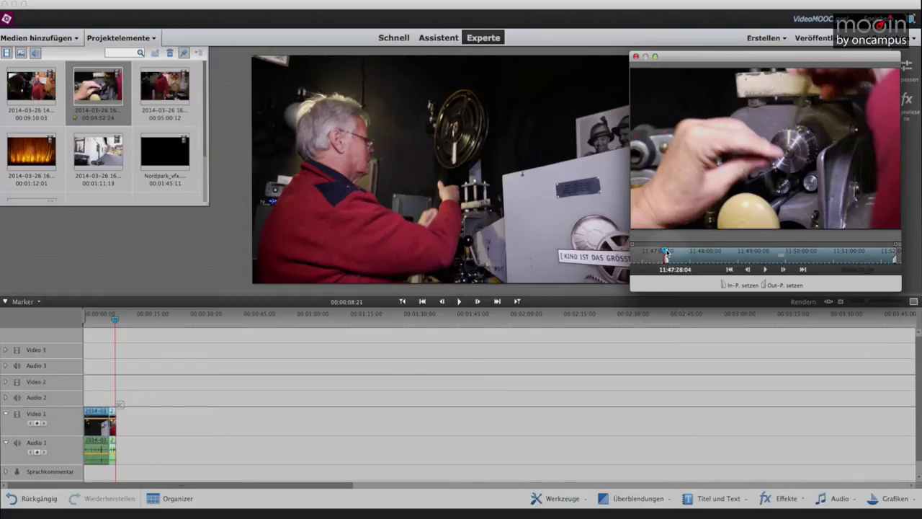
pyautogui.press('l')
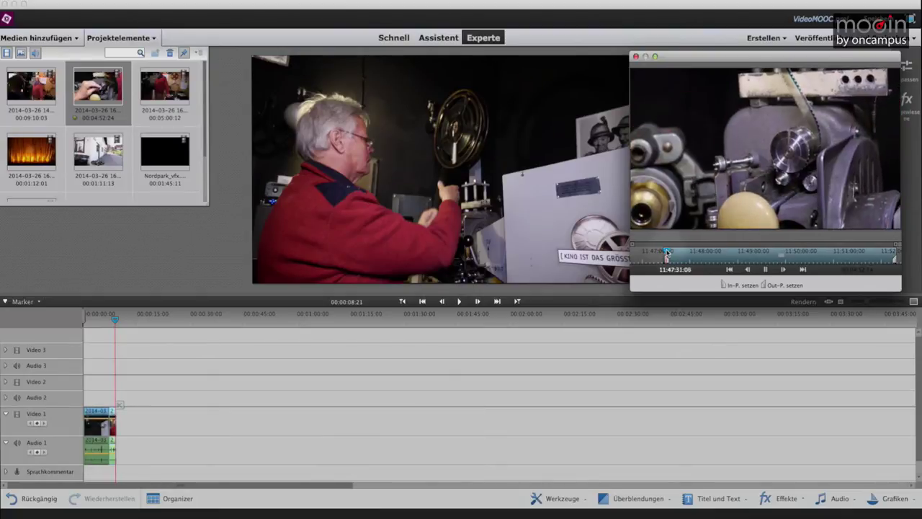
pyautogui.press('k')
pyautogui.press('j')
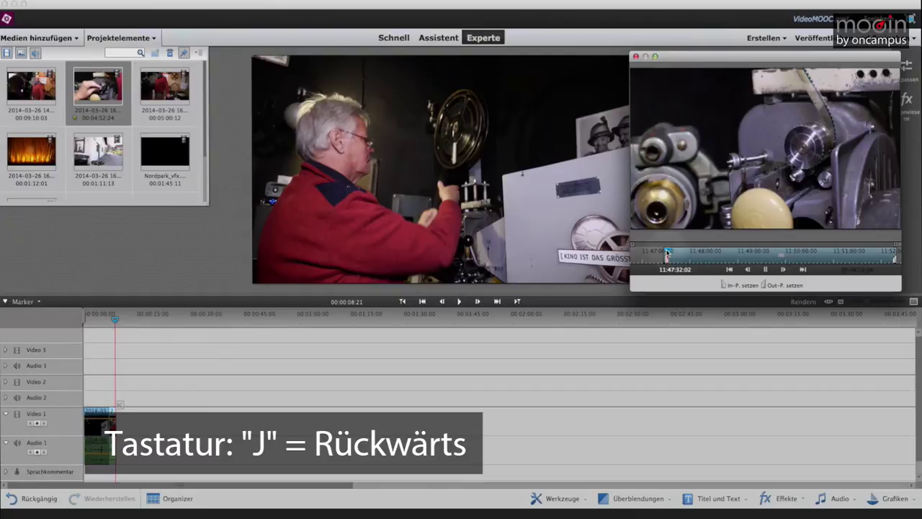
pyautogui.press('k')
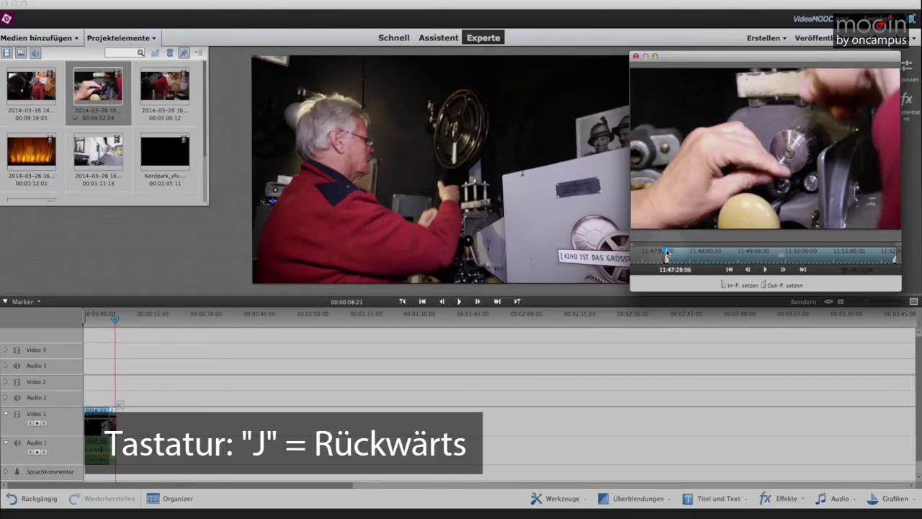
pyautogui.press('l')
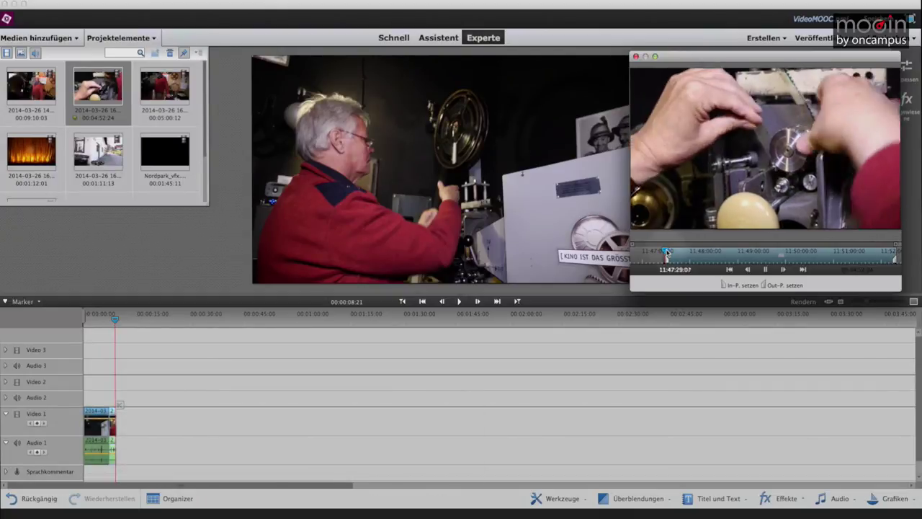
pyautogui.press('k')
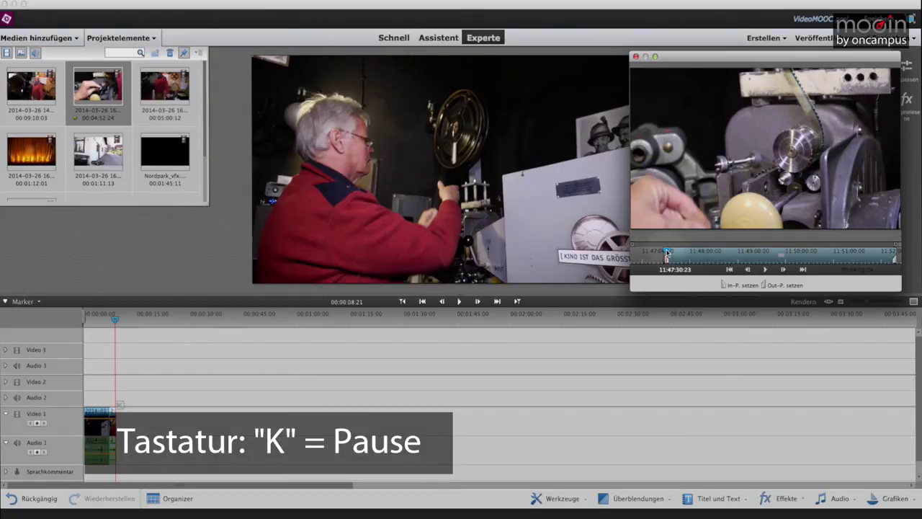
pyautogui.press('l')
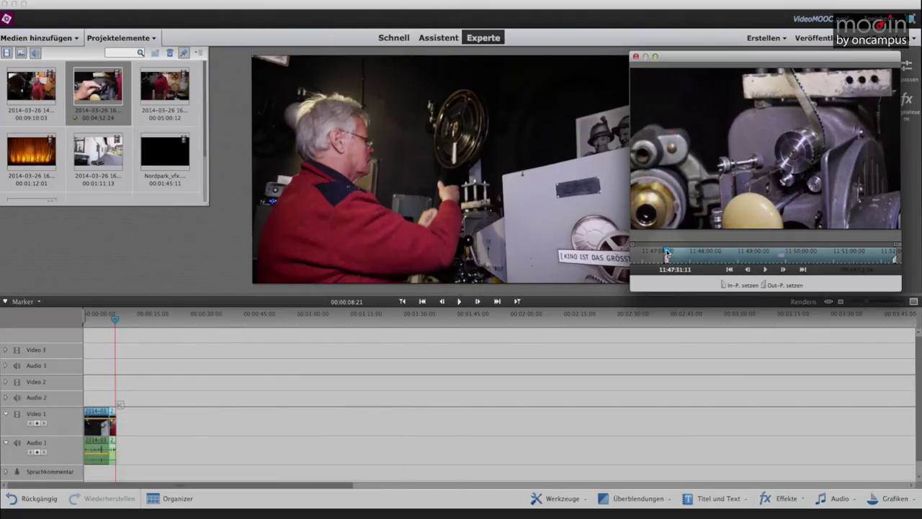
pyautogui.press('o')
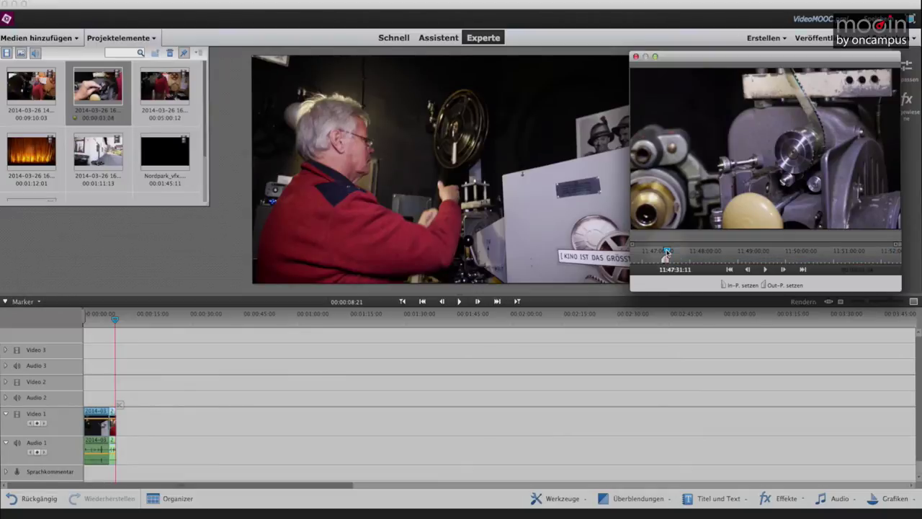
# Advance the clip preview to 11:47:48:01 and insert the marked section at the timeline playhead behind the second clip on Video 1.
pyautogui.click(671, 253)
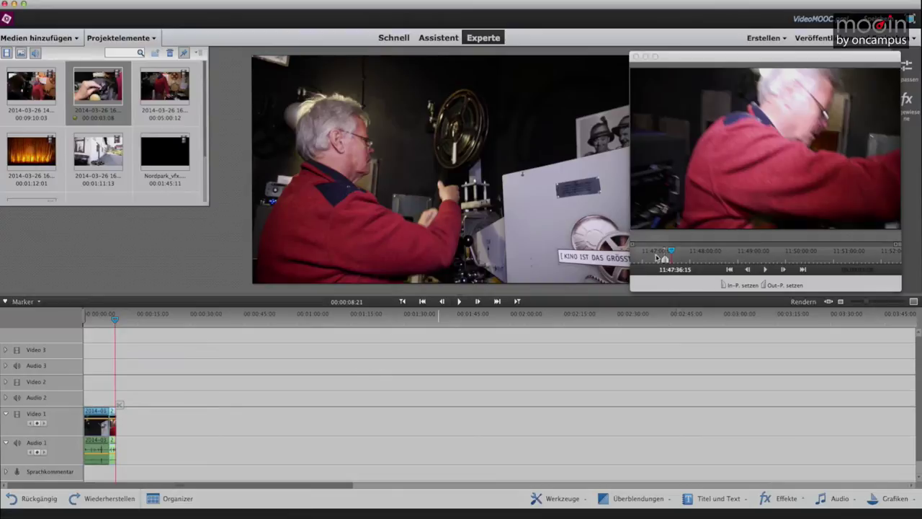
pyautogui.click(682, 255)
pyautogui.click(681, 255)
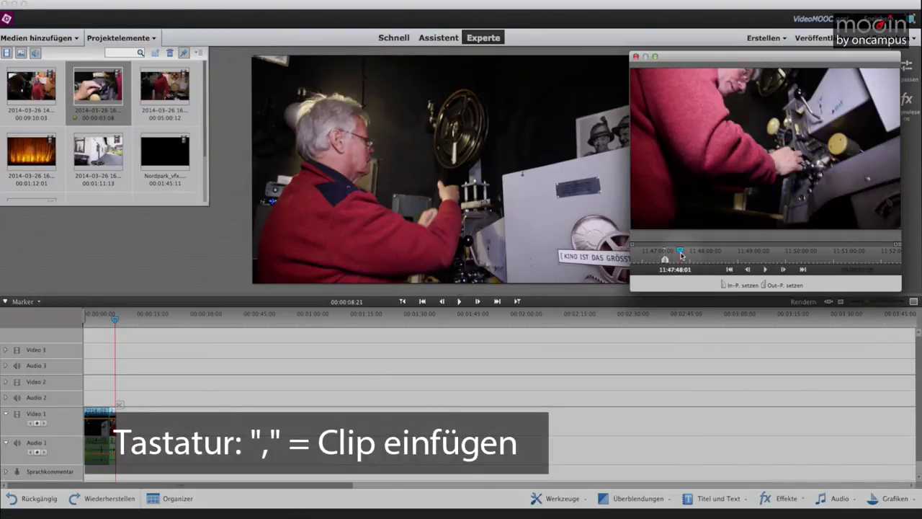
pyautogui.press(',')
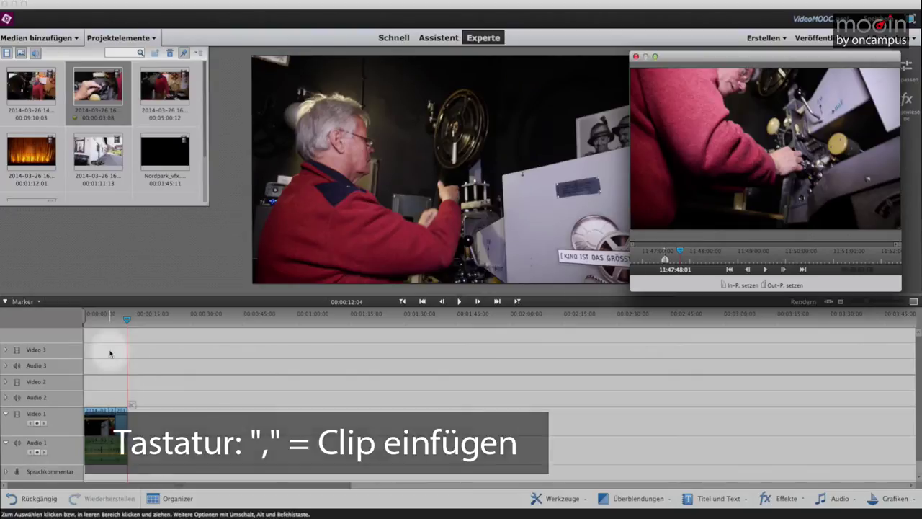
# Play the assembled cut on the timeline through to the third clip at 00:00:11:09 and enlarge the project media area.
pyautogui.click(111, 321)
pyautogui.moveTo(111, 321); pyautogui.dragTo(106, 322)
pyautogui.press('space')
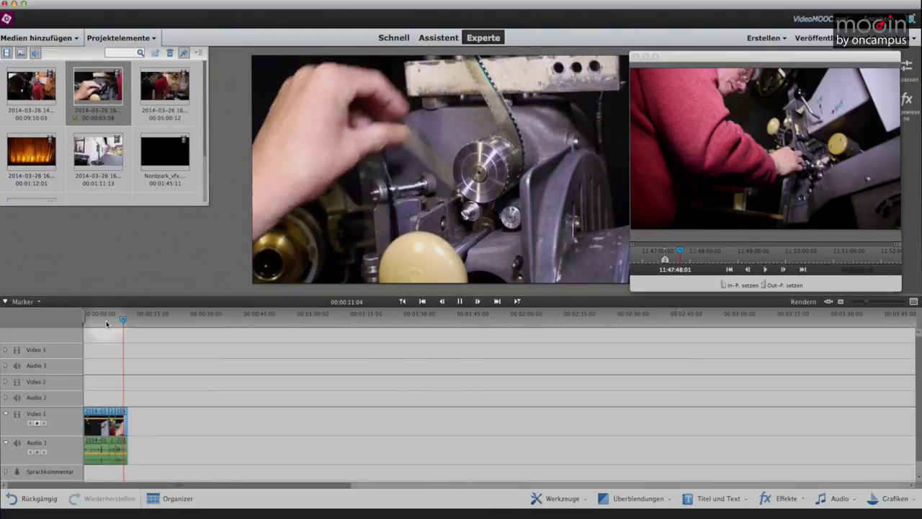
pyautogui.press('space')
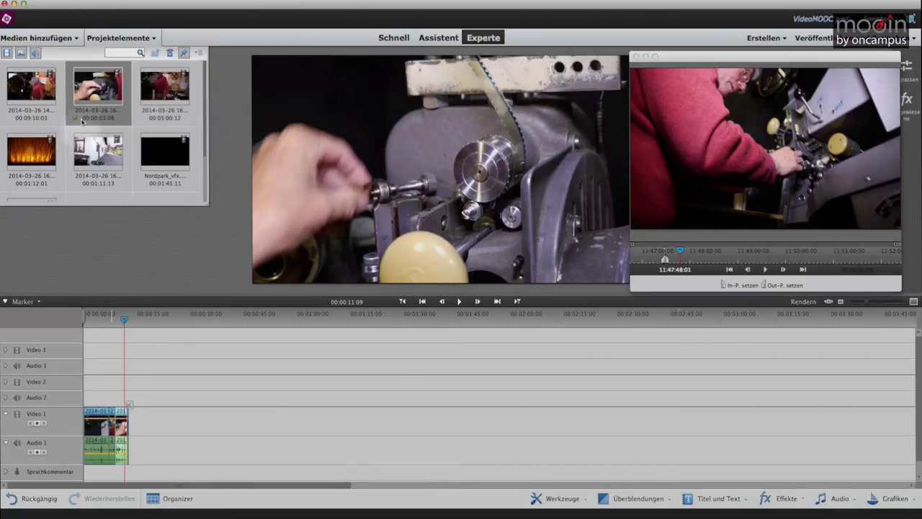
pyautogui.moveTo(209, 205); pyautogui.dragTo(235, 263)
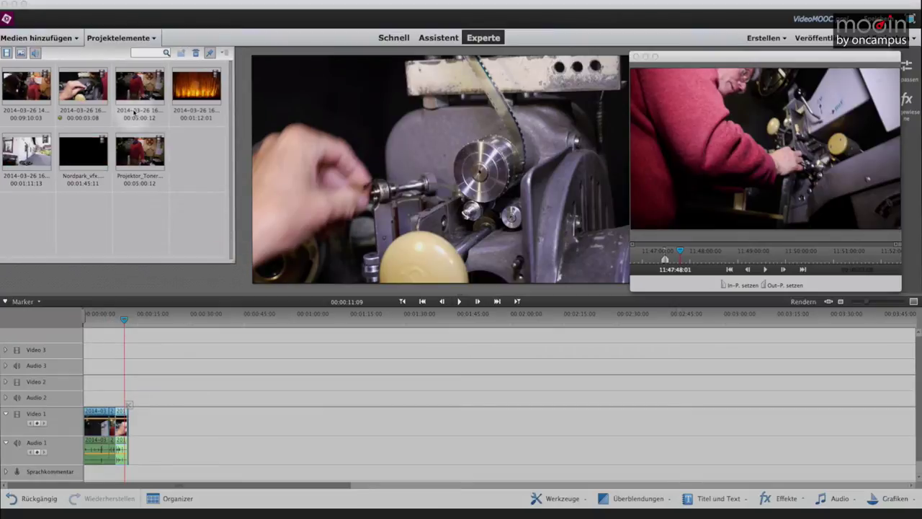
# Scrub through the extended rough cut on the timeline from the start to 00:00:40:01.
pyautogui.click(486, 441)
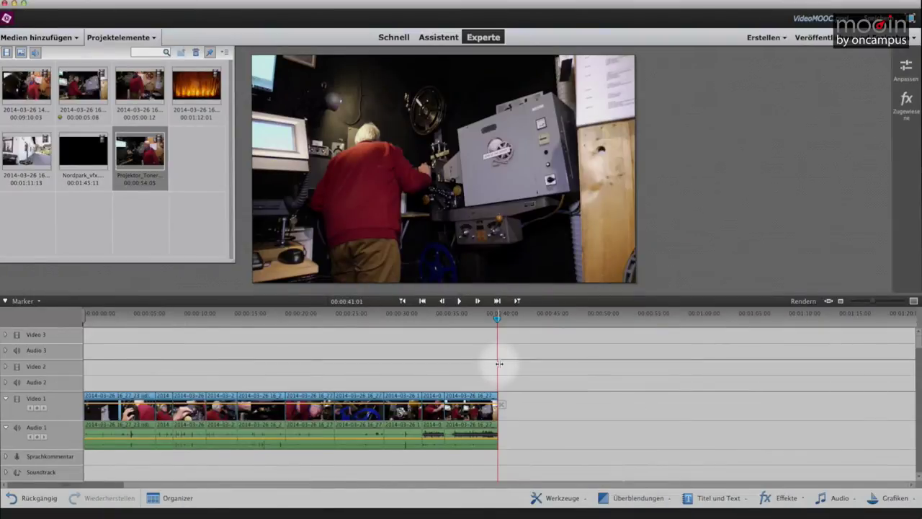
pyautogui.moveTo(98, 320); pyautogui.dragTo(359, 327)
pyautogui.moveTo(400, 332); pyautogui.dragTo(487, 317)
pyautogui.click(429, 378)
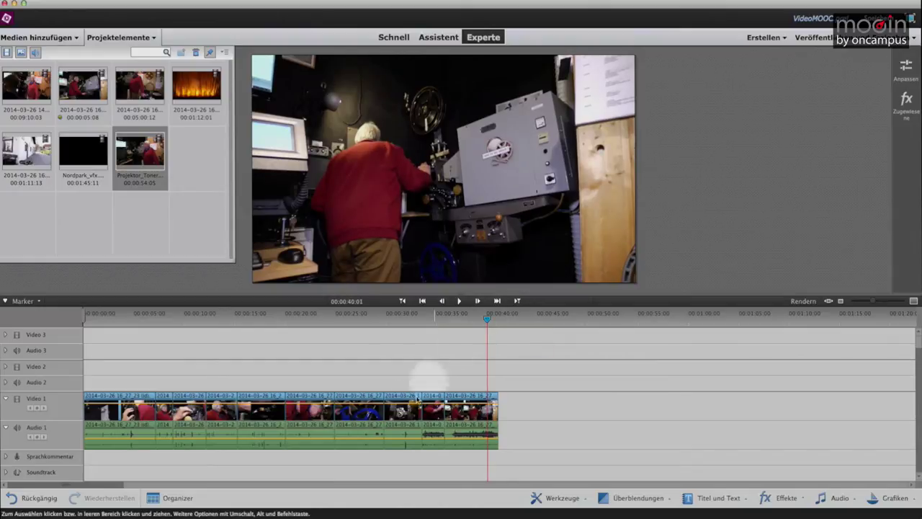
# Try moving the third-to-last and last clips on Video 1 further along the timeline, leaving gaps, and undo both moves.
pyautogui.moveTo(404, 411); pyautogui.dragTo(641, 401)
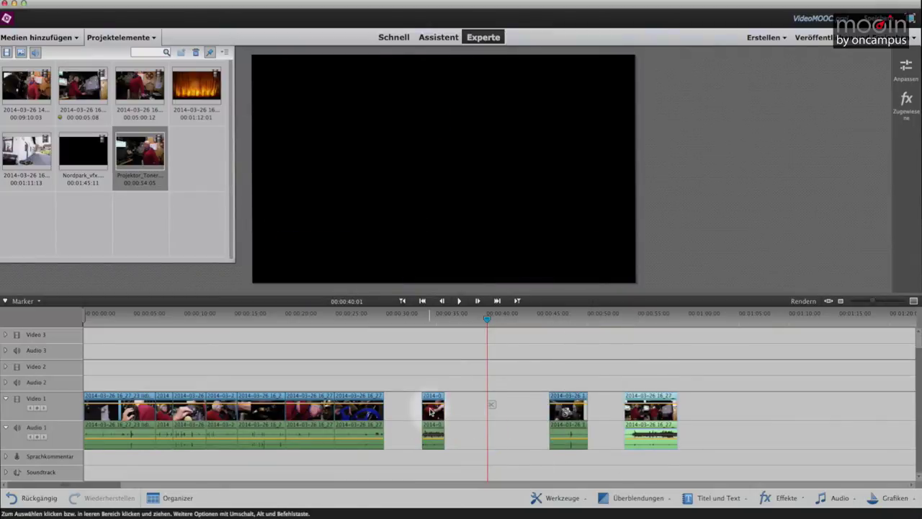
pyautogui.press('super+z')
pyautogui.press('super+z')
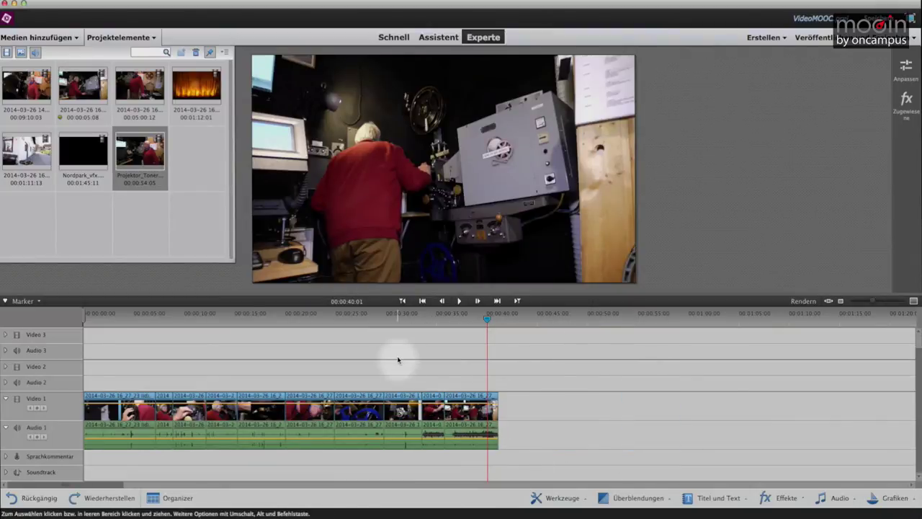
# Open the Projektor_Toner clip in its own preview window and place it beside the main monitor.
pyautogui.moveTo(488, 318); pyautogui.dragTo(501, 320)
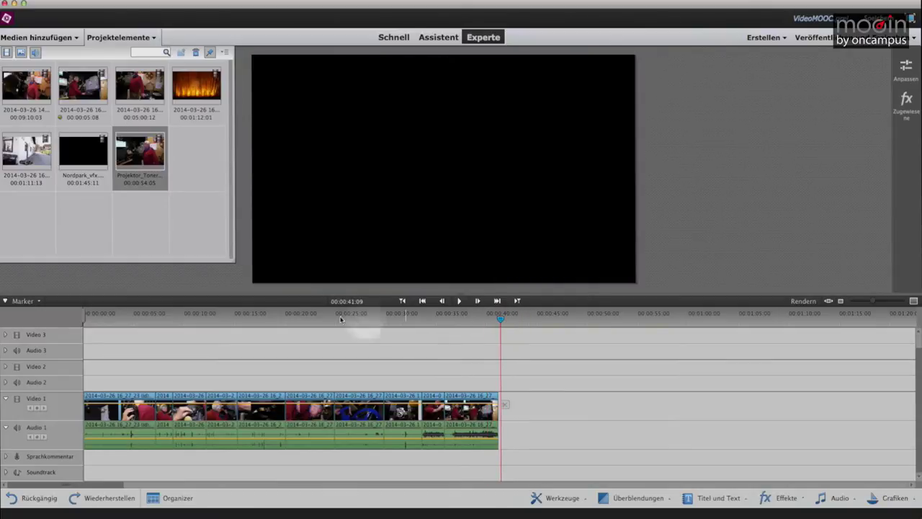
pyautogui.doubleClick(134, 152)
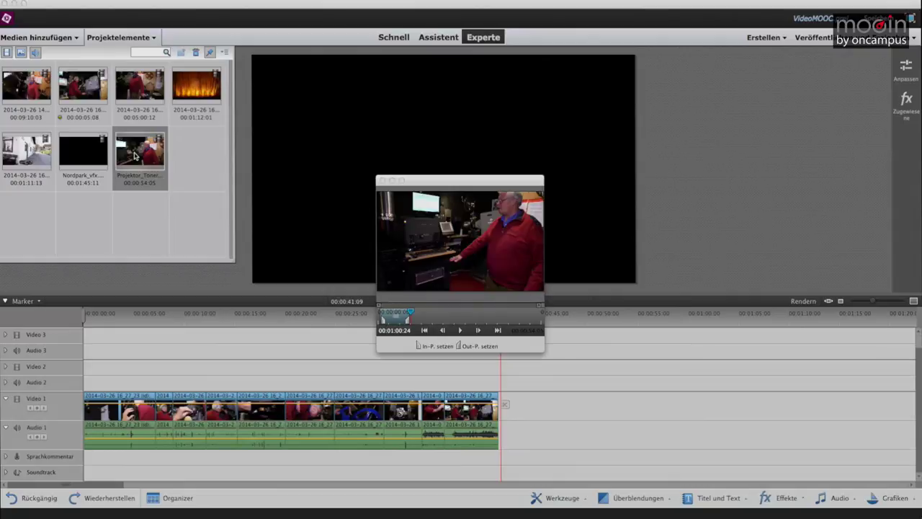
pyautogui.moveTo(441, 180); pyautogui.dragTo(737, 101)
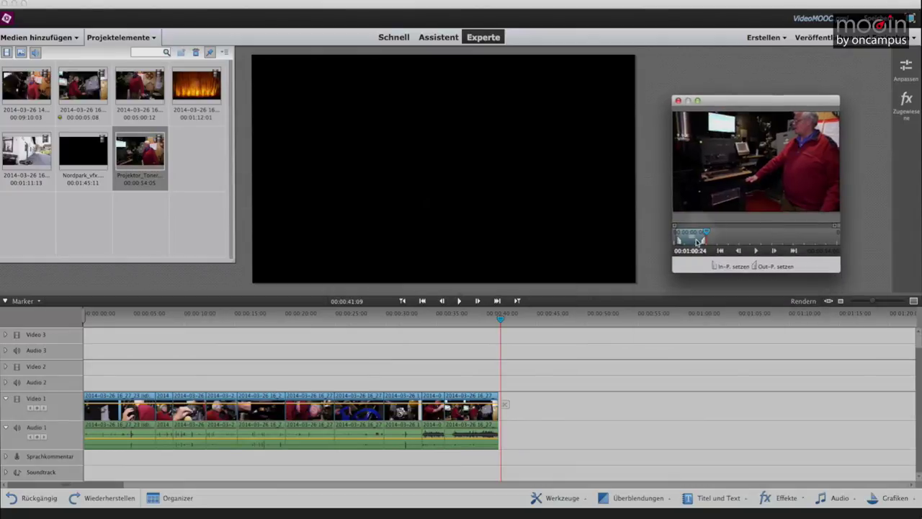
# Mark a section of the Projektor_Toner clip in the preview, from in point 00:00:06:20 to out point 00:00:18:21.
pyautogui.moveTo(686, 237); pyautogui.dragTo(676, 240)
pyautogui.press('space')
pyautogui.press('space')
pyautogui.press('space')
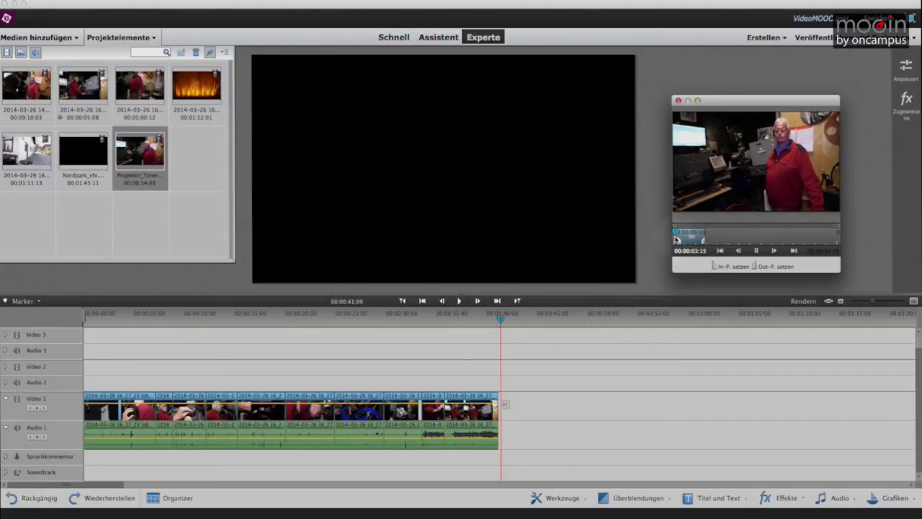
pyautogui.press('space')
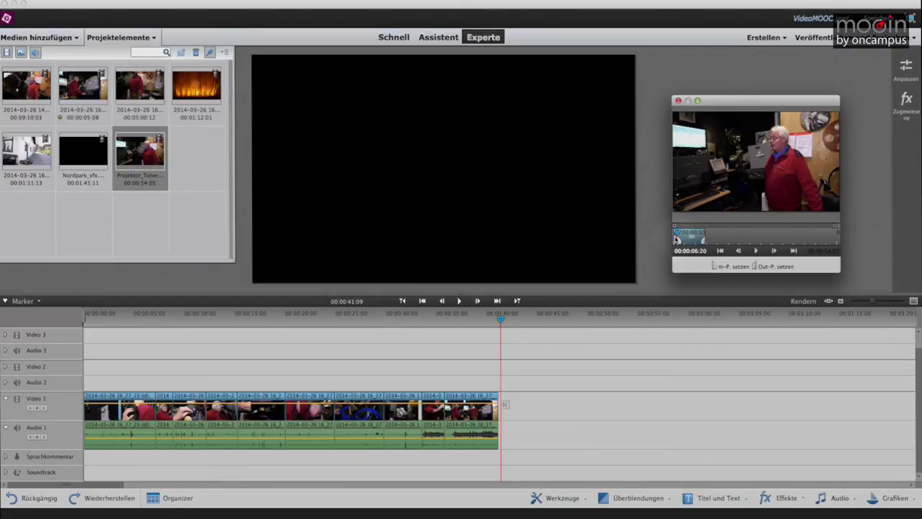
pyautogui.press('space')
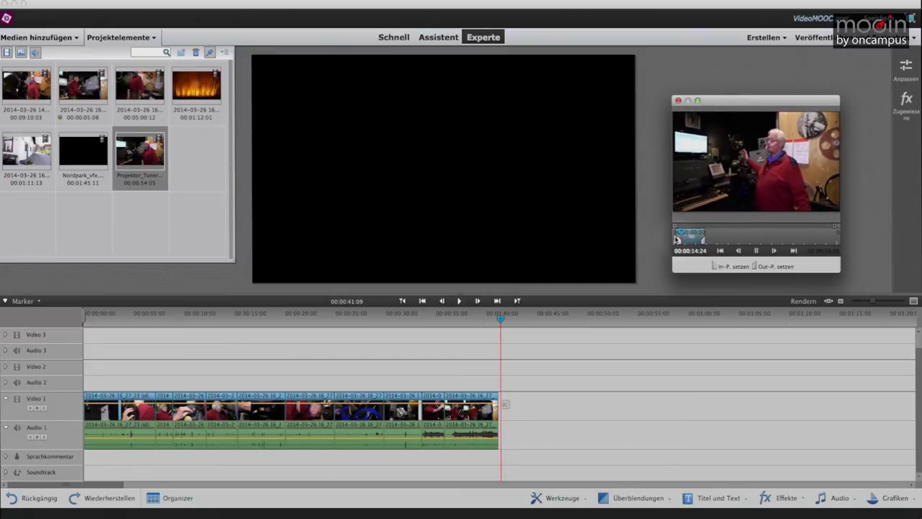
pyautogui.press('space')
pyautogui.press('space')
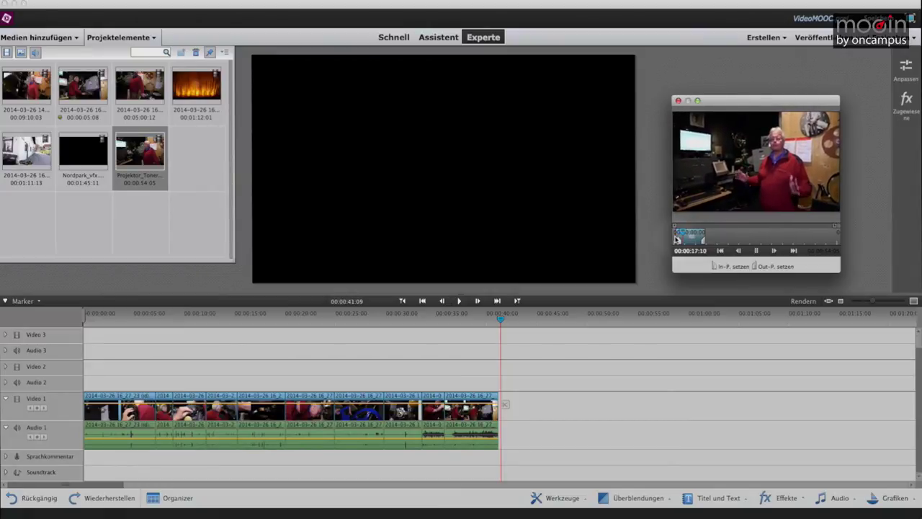
pyautogui.press('space')
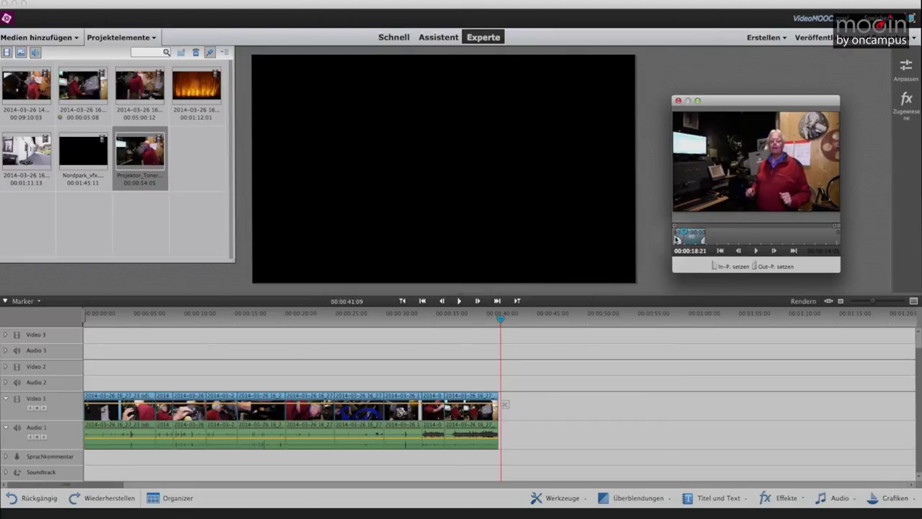
pyautogui.press('o')
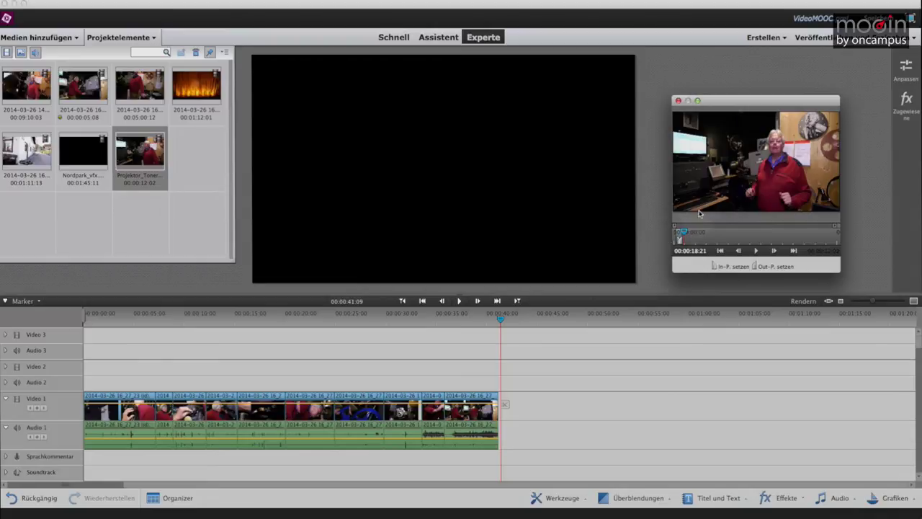
# Place the timeline playhead exactly on the cut at 00:00:29:19, checking the frames on both sides of it.
pyautogui.moveTo(505, 321); pyautogui.dragTo(387, 332)
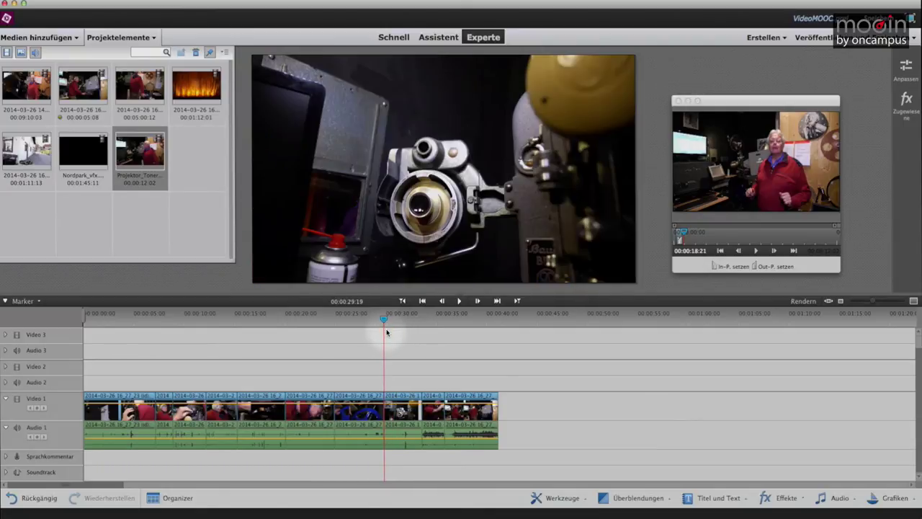
pyautogui.press('Left')
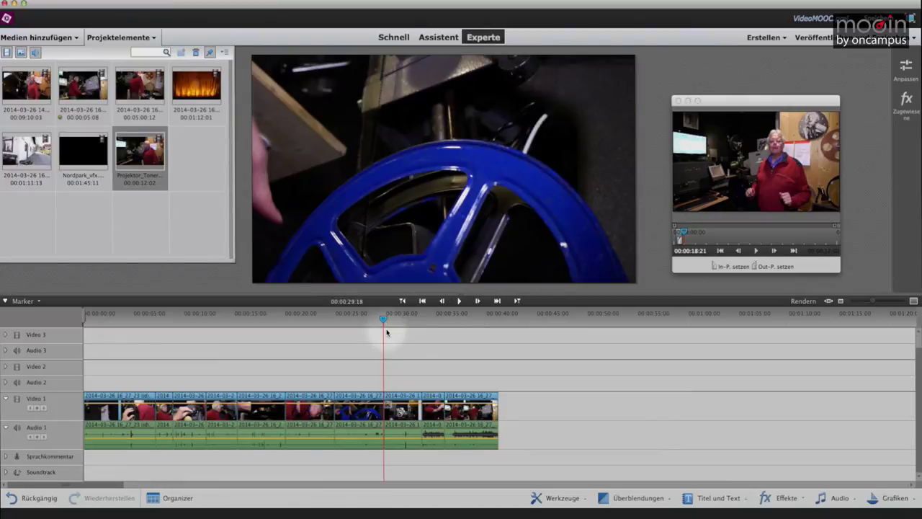
pyautogui.press('Right')
pyautogui.press('Left')
pyautogui.press('Right')
pyautogui.press('Left')
pyautogui.press('Right')
pyautogui.press('Left')
pyautogui.press('Right')
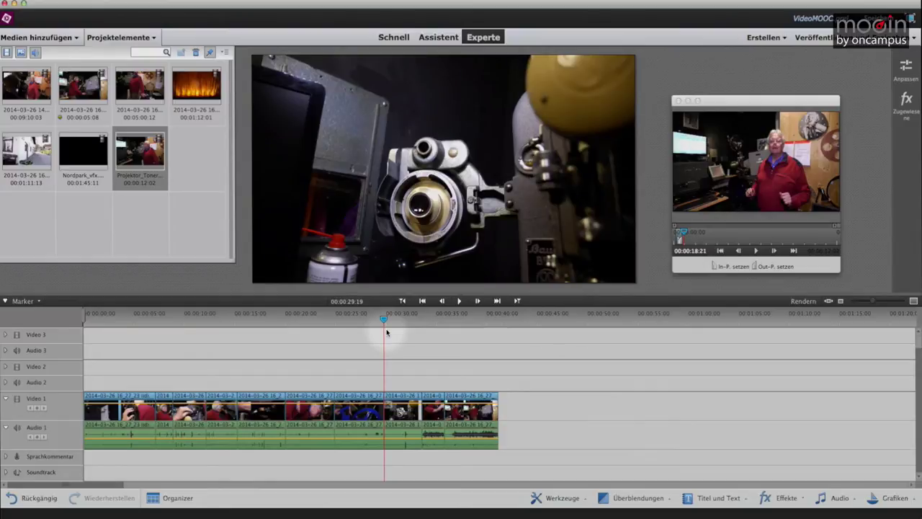
# Try inserting the marked Projektor_Toner section at the playhead, check it at 00:00:31:02 and undo the insertion.
pyautogui.click(697, 240)
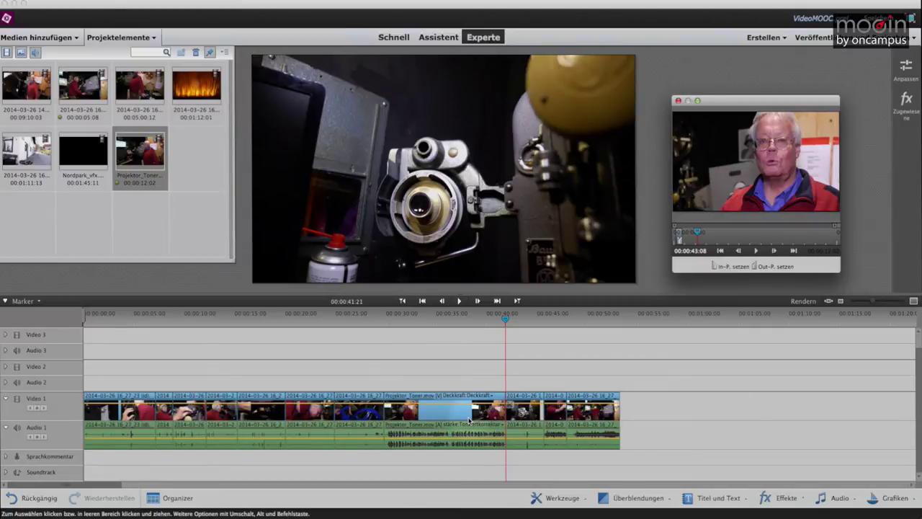
pyautogui.moveTo(373, 317); pyautogui.dragTo(397, 319)
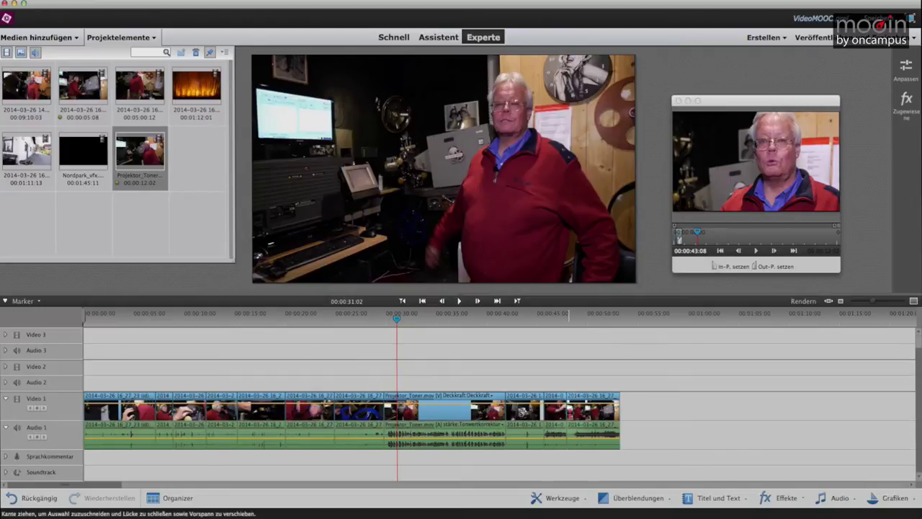
pyautogui.press('super+z')
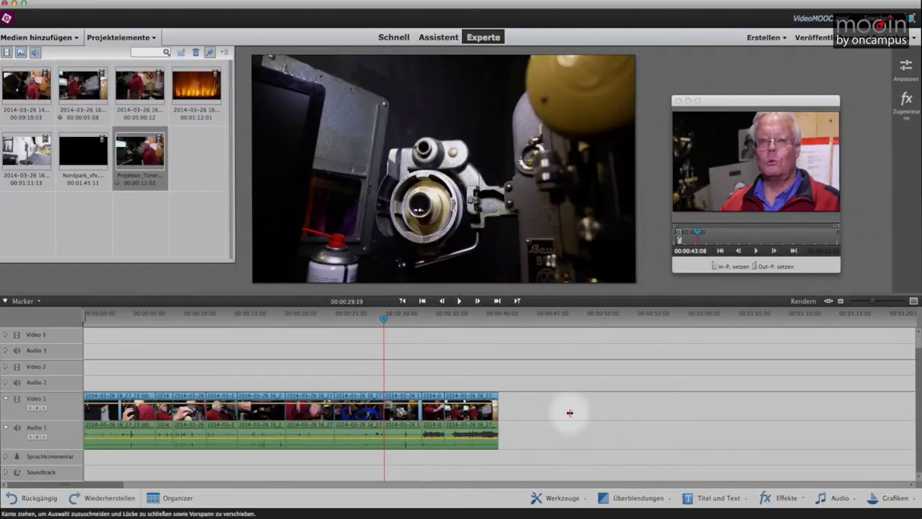
# Try overwriting the clips behind 00:00:29:19 with the marked Projektor_Toner section, and undo the overwrite.
pyautogui.click(698, 232)
pyautogui.press('super+shift+z')
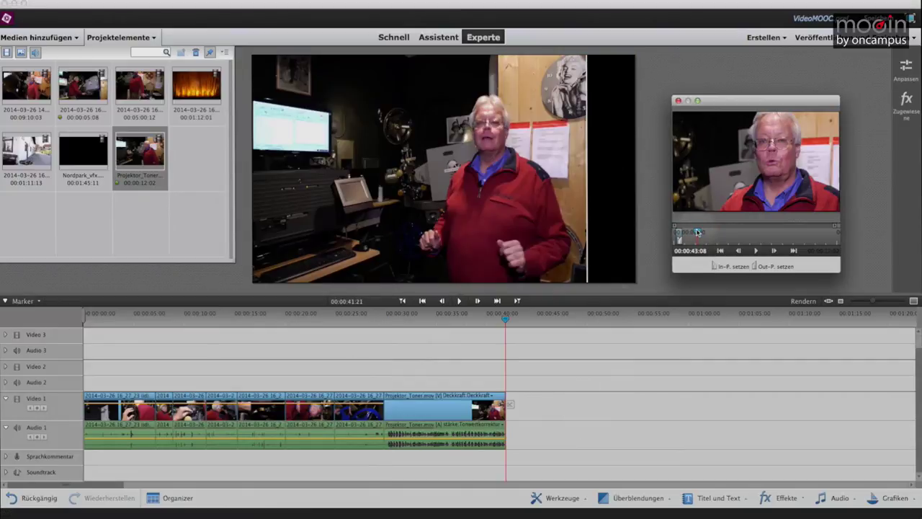
pyautogui.press('super+z')
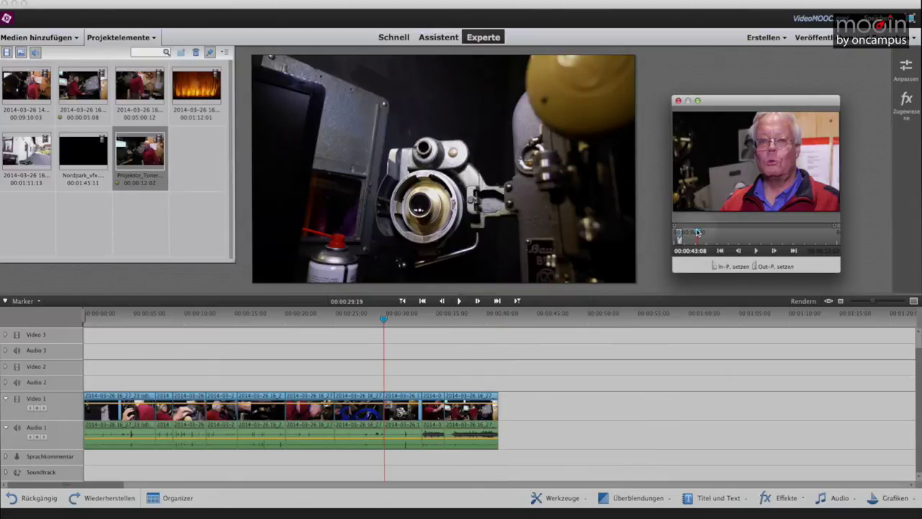
# Insert the marked Projektor_Toner section at 00:00:29:19 on Video 1, pushing the following clips back.
pyautogui.press('super+shift+z')
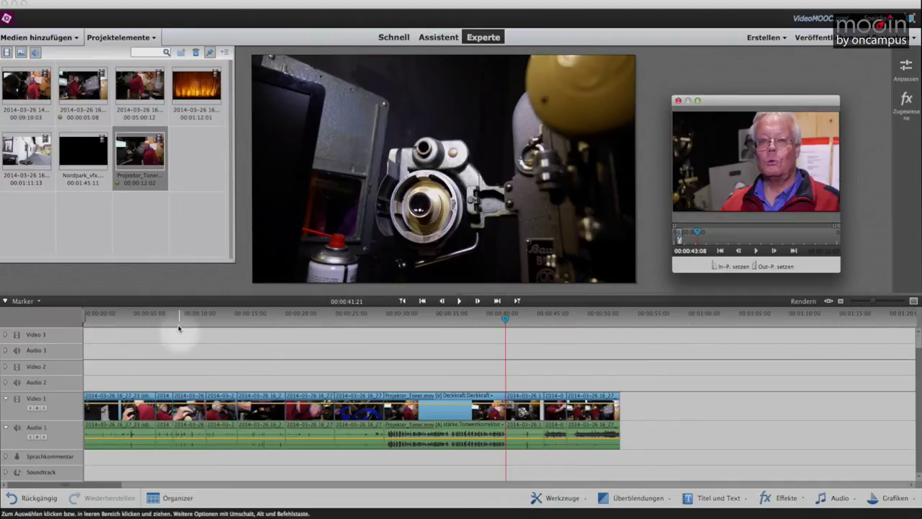
# Split the first clip on Video 1 at 00:00:00:24.
pyautogui.click(84, 320)
pyautogui.press('=')
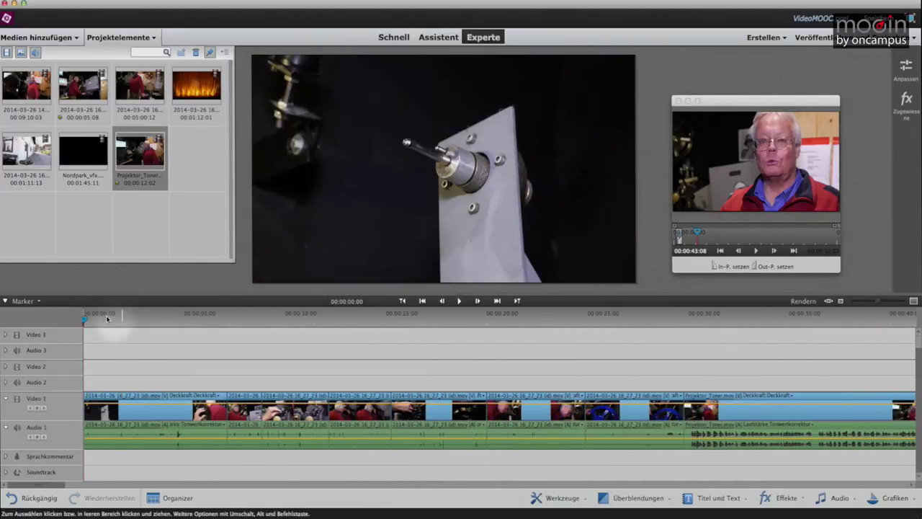
pyautogui.moveTo(88, 321)
pyautogui.mouseDown()
pyautogui.moveTo(119, 322)
pyautogui.moveTo(93, 323)
pyautogui.moveTo(103, 325)
pyautogui.mouseUp()
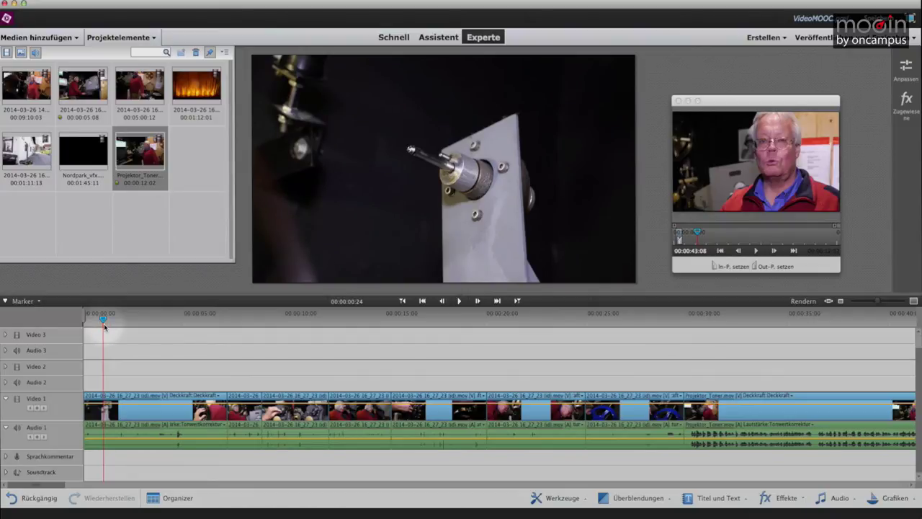
pyautogui.press('=')
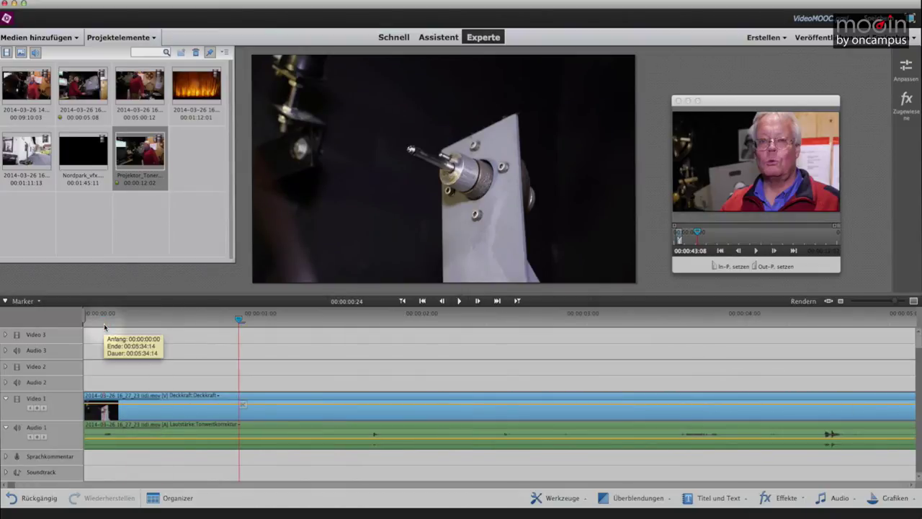
pyautogui.hotkey('ctrl', 'k')
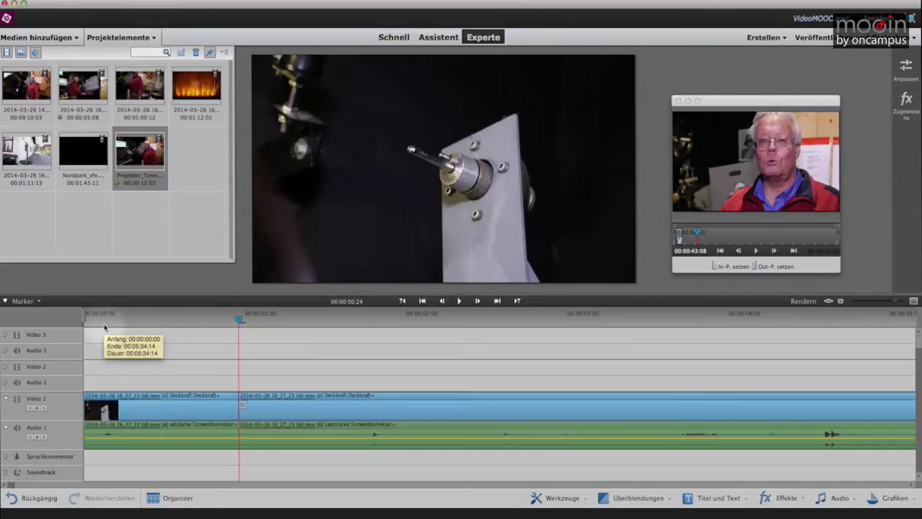
# Delete the short piece before the split, closing the gap, and play the cut from the start.
pyautogui.click(208, 409)
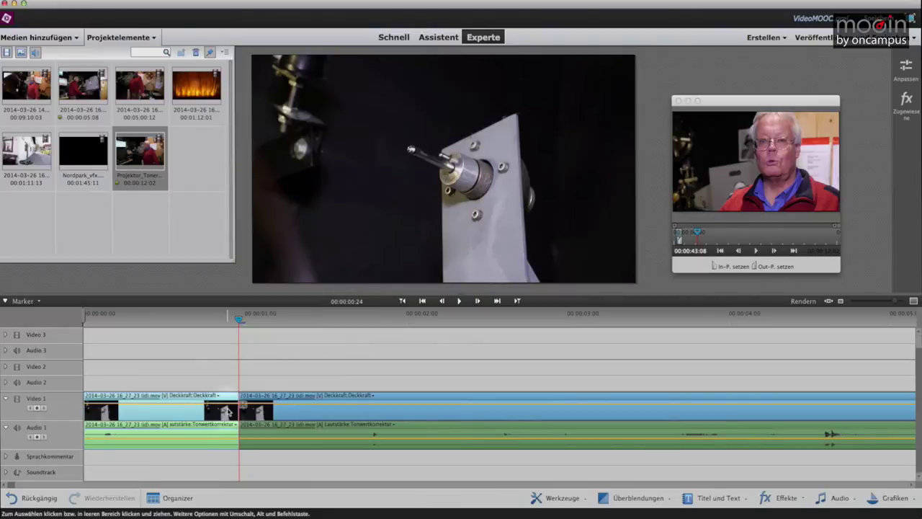
pyautogui.press('Delete')
pyautogui.press('-')
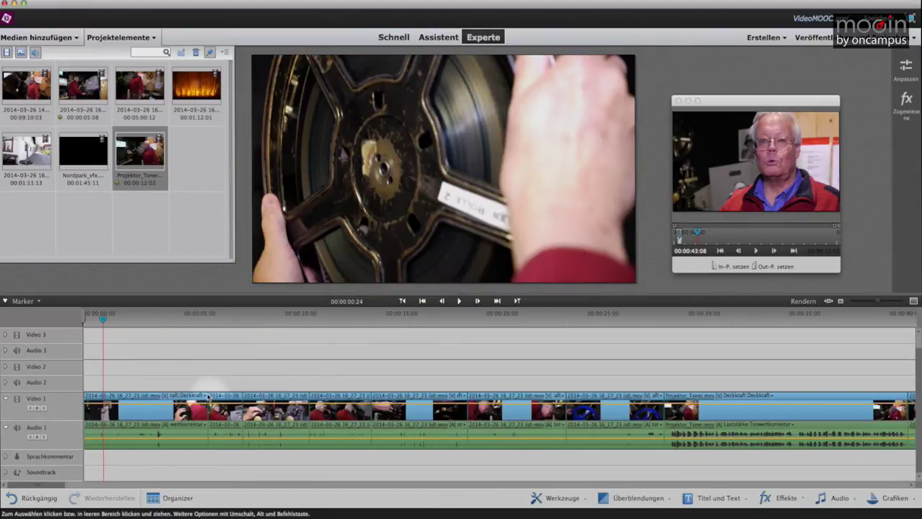
pyautogui.click(85, 322)
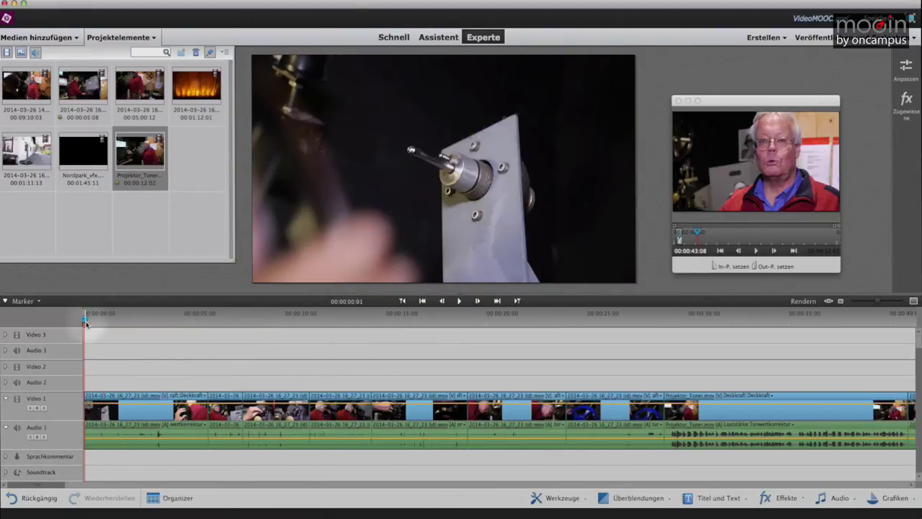
pyautogui.press('space')
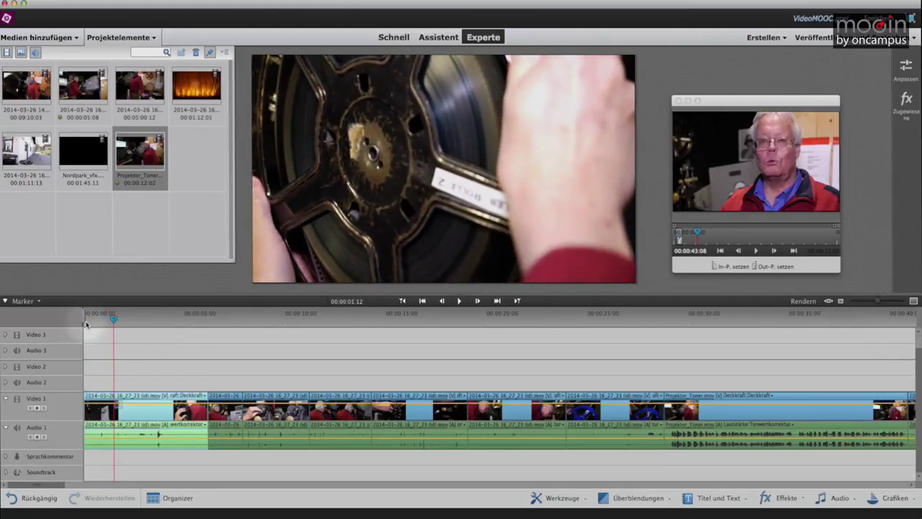
# Undo the deletion and the split of the first clip.
pyautogui.hotkey('ctrl', 'z')
pyautogui.hotkey('ctrl', 'z')
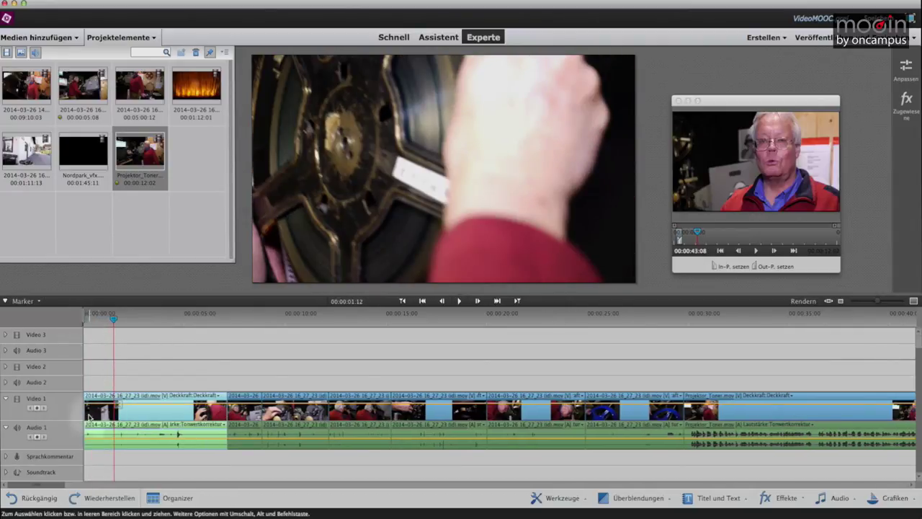
# Trim about one second off the start of the first clip on Video 1, closing the gap, and return to the timeline start.
pyautogui.moveTo(85, 411); pyautogui.dragTo(105, 410)
pyautogui.press('Home')
pyautogui.press('space')
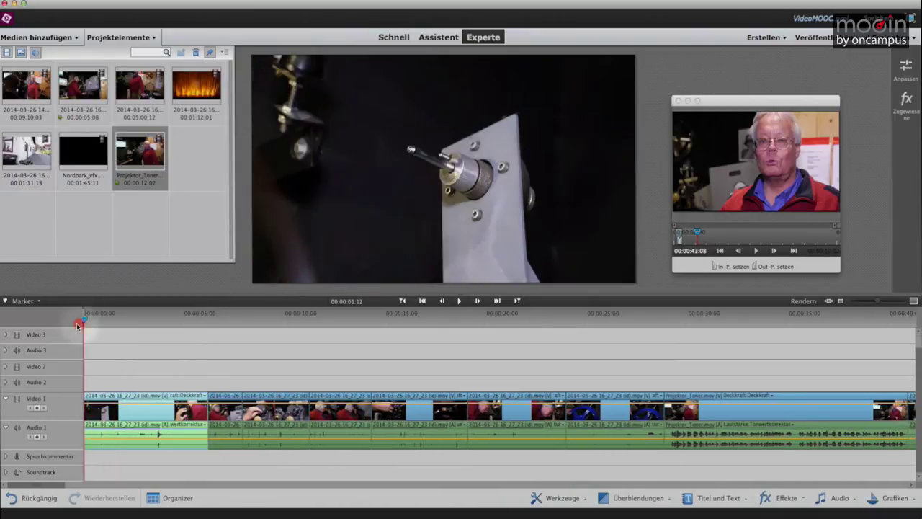
# Try extending the end of the first clip on Video 1 by about six seconds, scrub through it, and undo the change.
pyautogui.press('space')
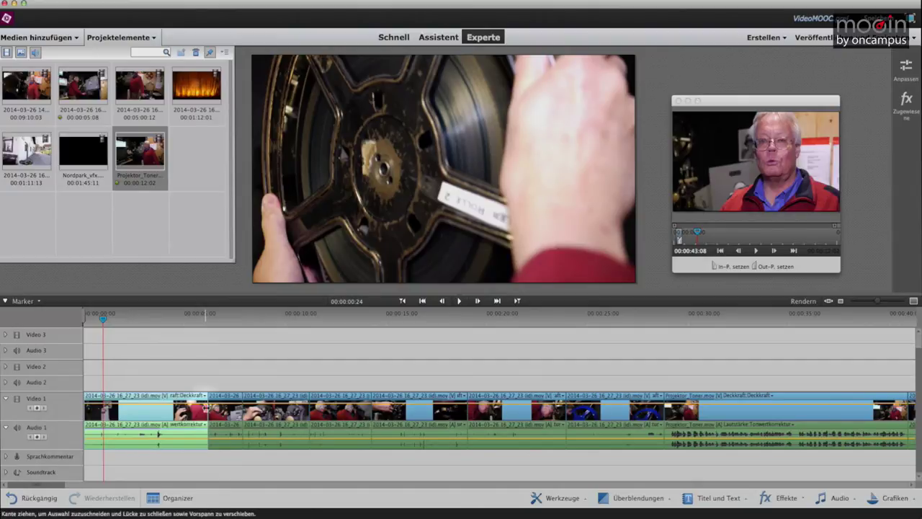
pyautogui.moveTo(208, 408); pyautogui.dragTo(339, 408)
pyautogui.click(156, 317)
pyautogui.moveTo(157, 317); pyautogui.dragTo(310, 323)
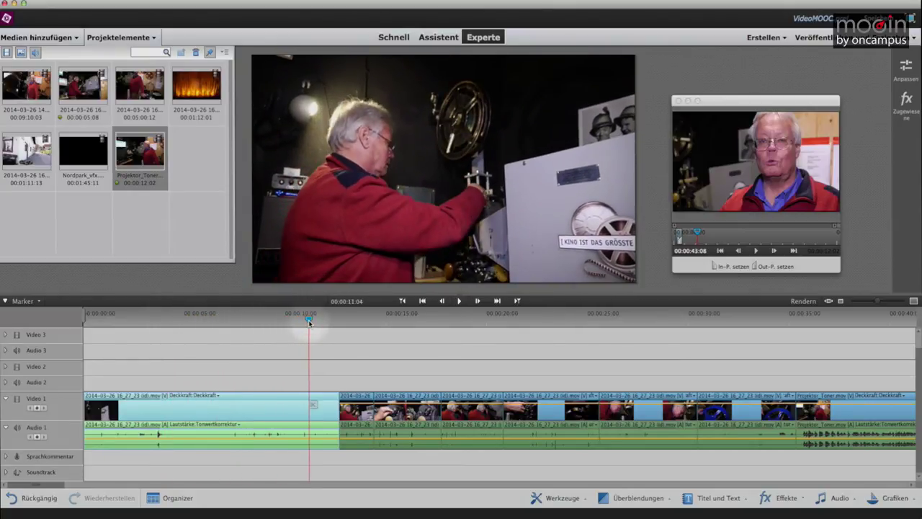
pyautogui.press('super+z')
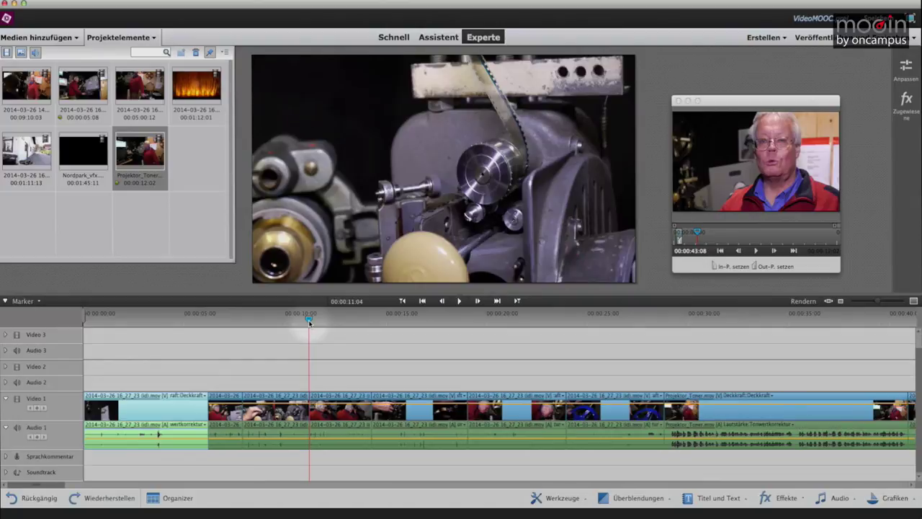
pyautogui.moveTo(88, 414); pyautogui.dragTo(116, 416)
pyautogui.press('super+z')
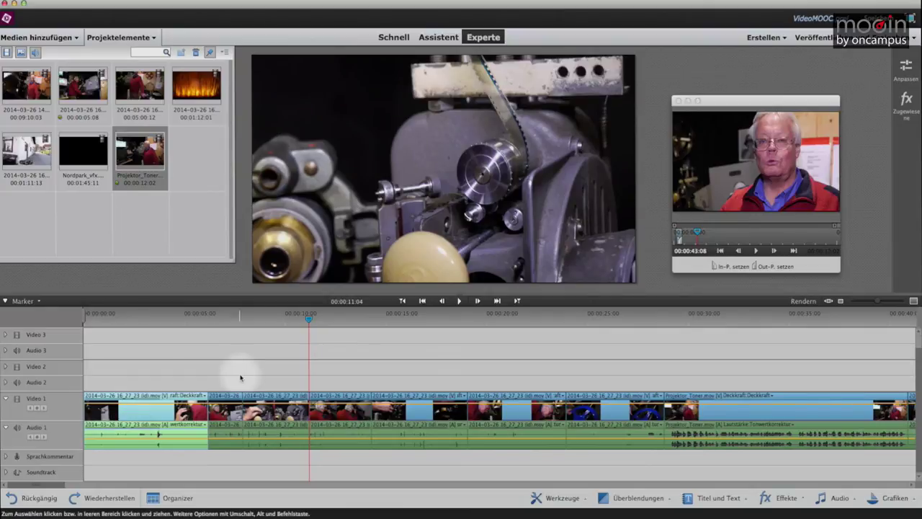
# Scrub from the timeline start and split the first clip on Video 1 at 00:00:04:06.
pyautogui.click(289, 410)
pyautogui.click(326, 413)
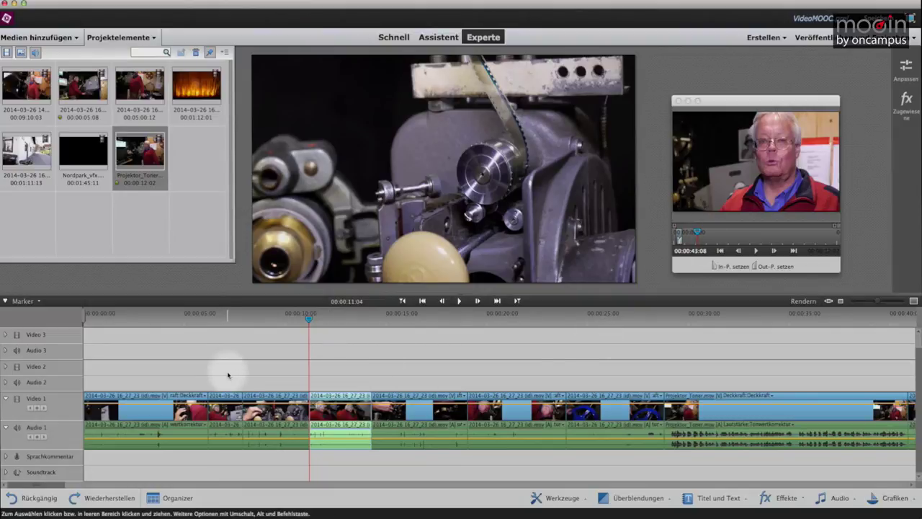
pyautogui.moveTo(123, 318); pyautogui.dragTo(73, 325)
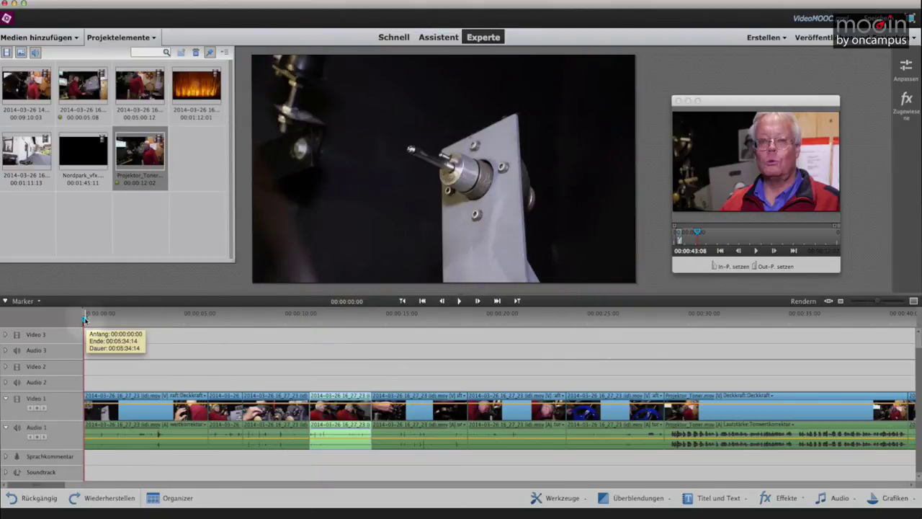
pyautogui.click(88, 318)
pyautogui.moveTo(118, 320); pyautogui.dragTo(170, 322)
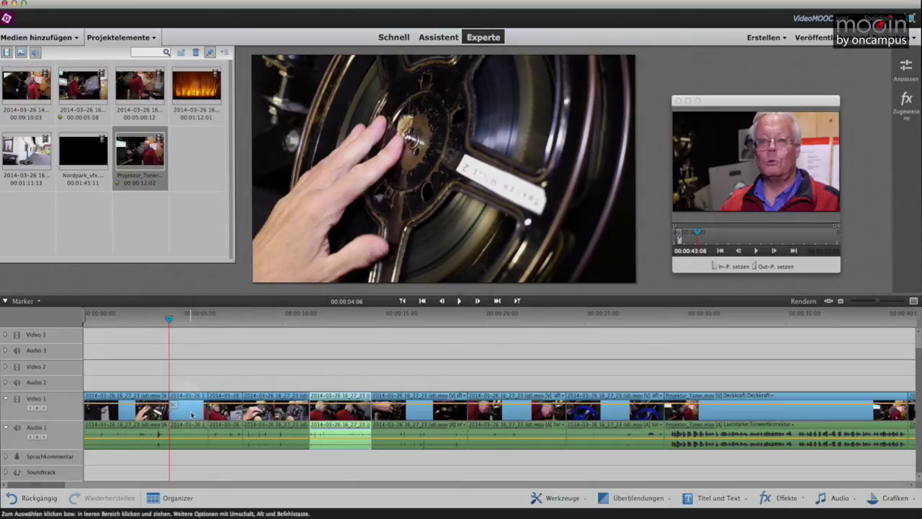
# Delete the short piece after the split with a plain delete, and close the resulting gap separately.
pyautogui.click(193, 414)
pyautogui.rightClick(193, 414)
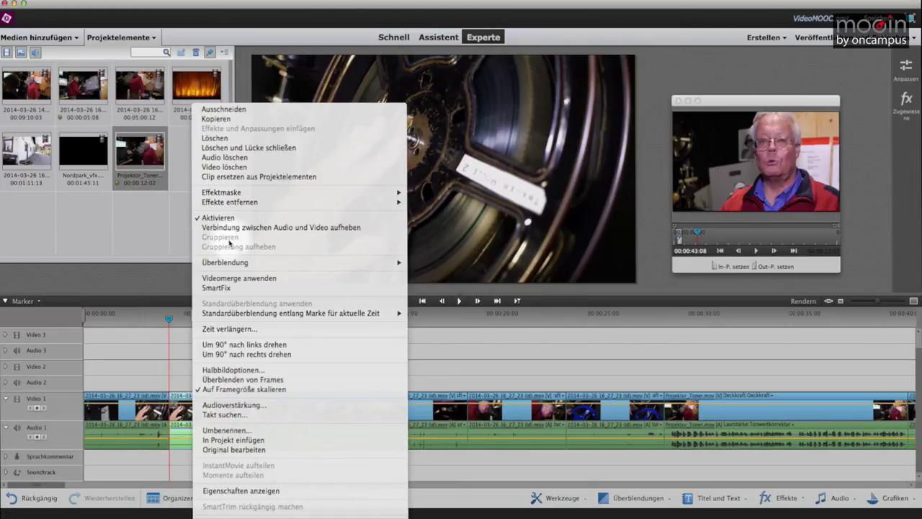
pyautogui.click(223, 139)
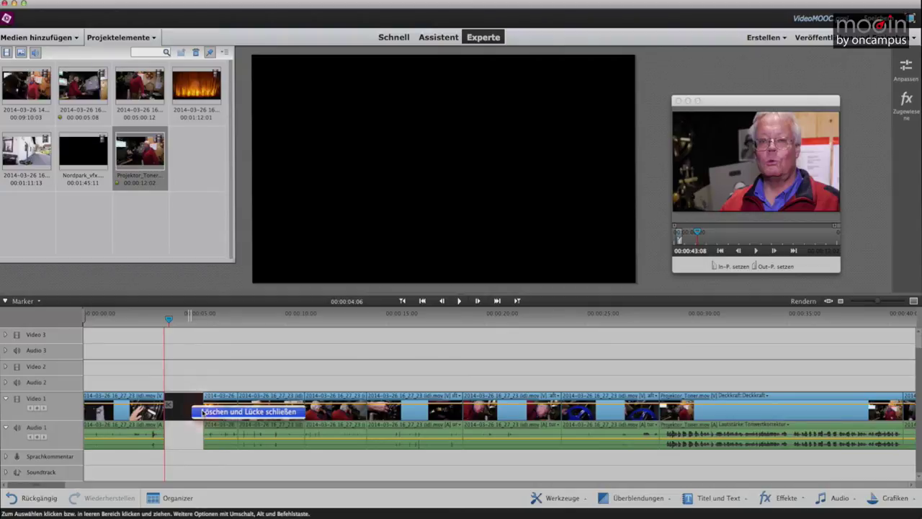
pyautogui.click(203, 412)
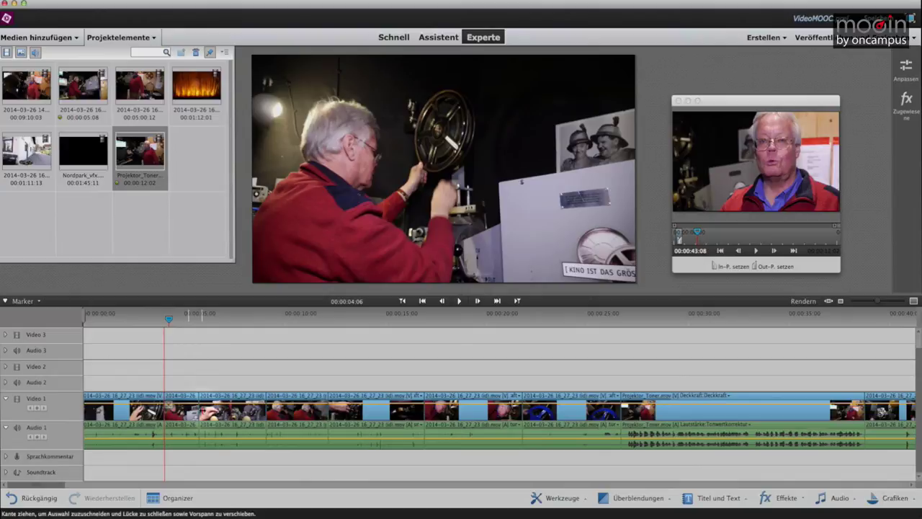
# Undo the gap closing and deletion, and delete the restored piece after the split again, closing its gap.
pyautogui.press('super+z')
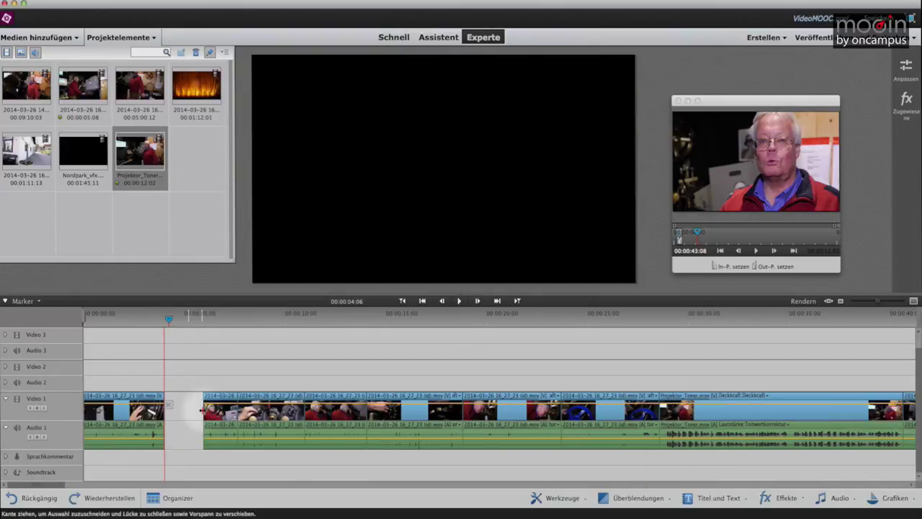
pyautogui.click(173, 408)
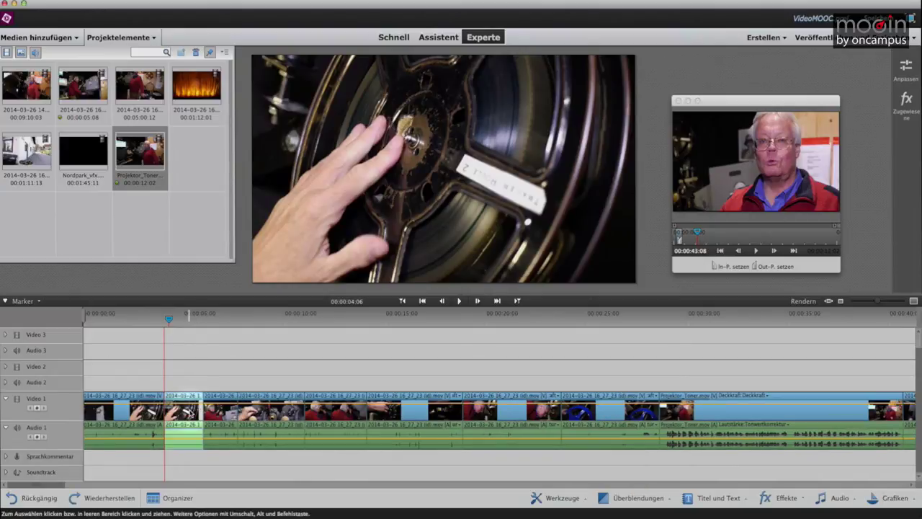
pyautogui.press('Delete')
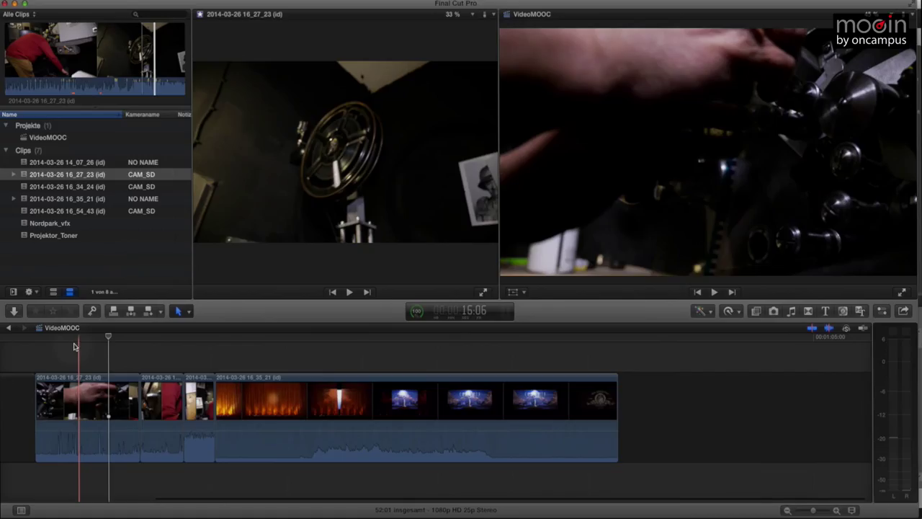
# Switch to Final Cut Pro and cut the first timeline clip at two points in its second half with the Blade tool.
pyautogui.click(191, 310)
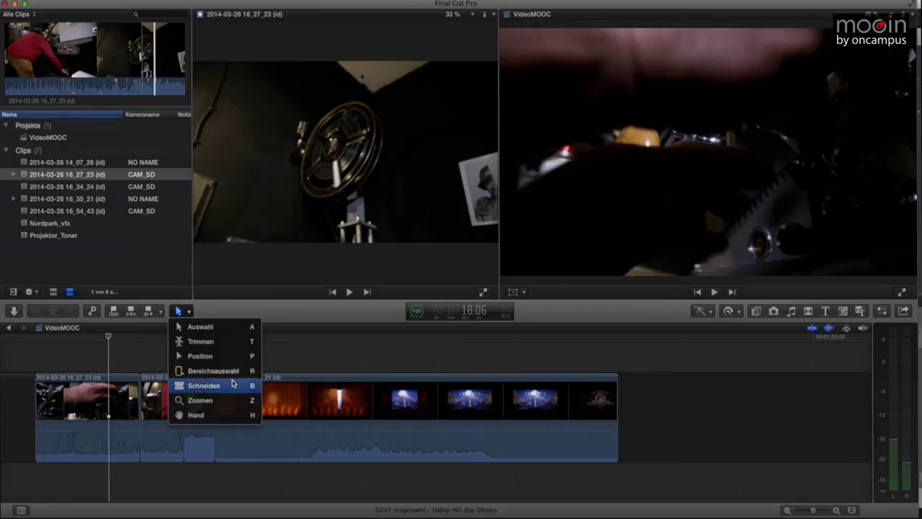
pyautogui.click(229, 387)
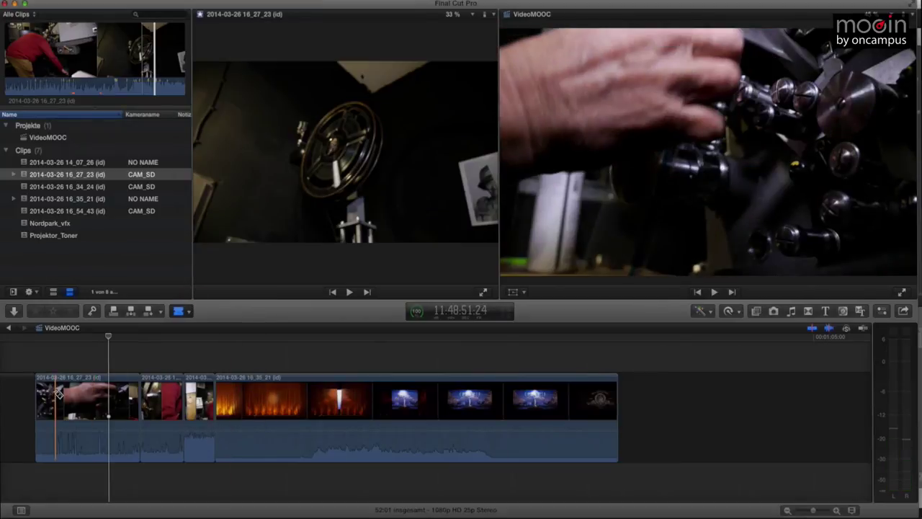
pyautogui.press('super+equal')
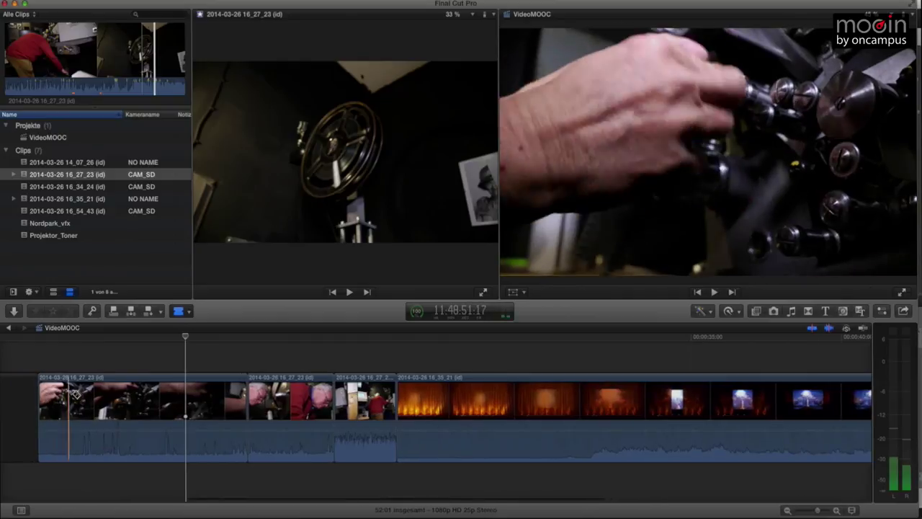
pyautogui.click(168, 402)
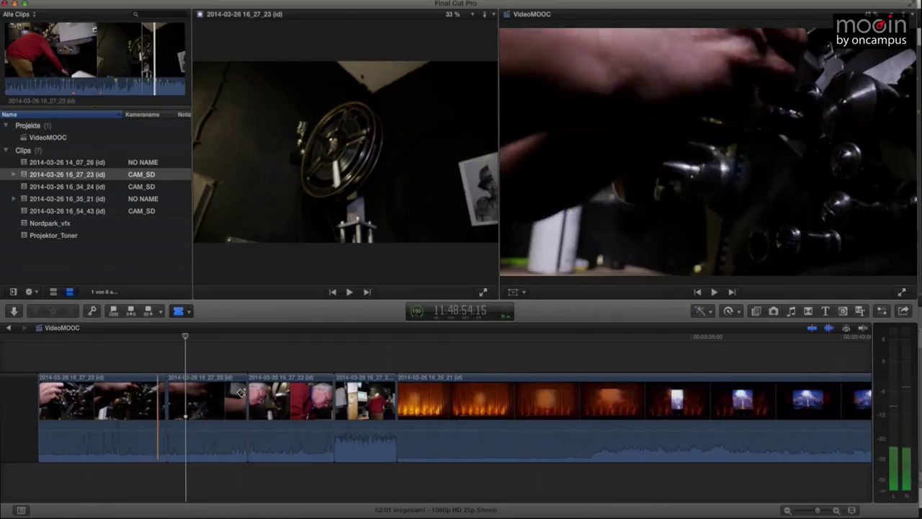
pyautogui.click(218, 396)
# Return to the Select tool and delete the piece between the two cuts in the first clip.
pyautogui.press('a')
pyautogui.click(231, 398)
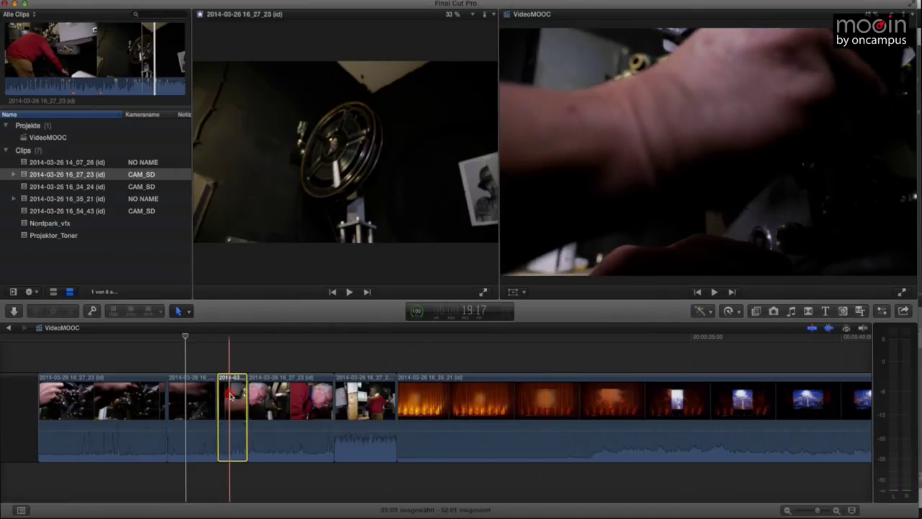
pyautogui.click(196, 395)
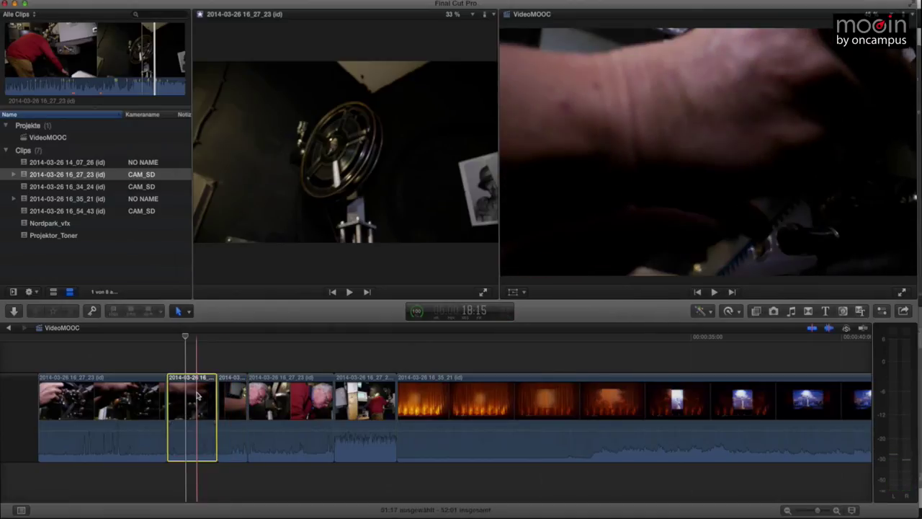
pyautogui.press('Delete')
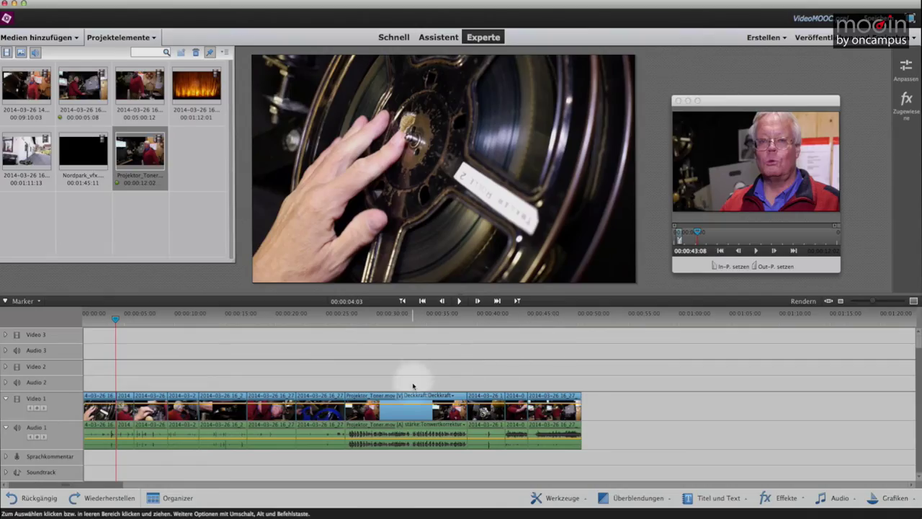
# Switch to Premiere Elements, move the Projektor_Toner clip to free space behind the last clip, and unlink its audio and video.
pyautogui.moveTo(386, 422); pyautogui.dragTo(638, 405)
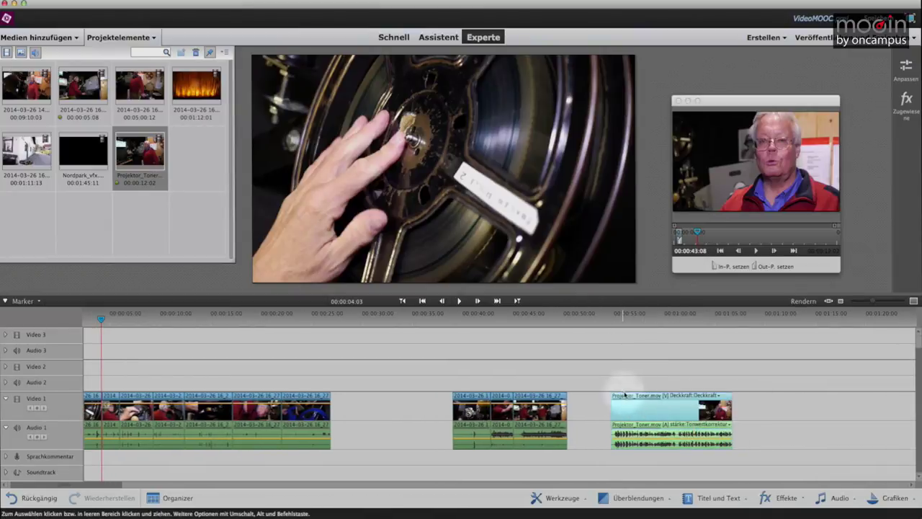
pyautogui.rightClick(637, 410)
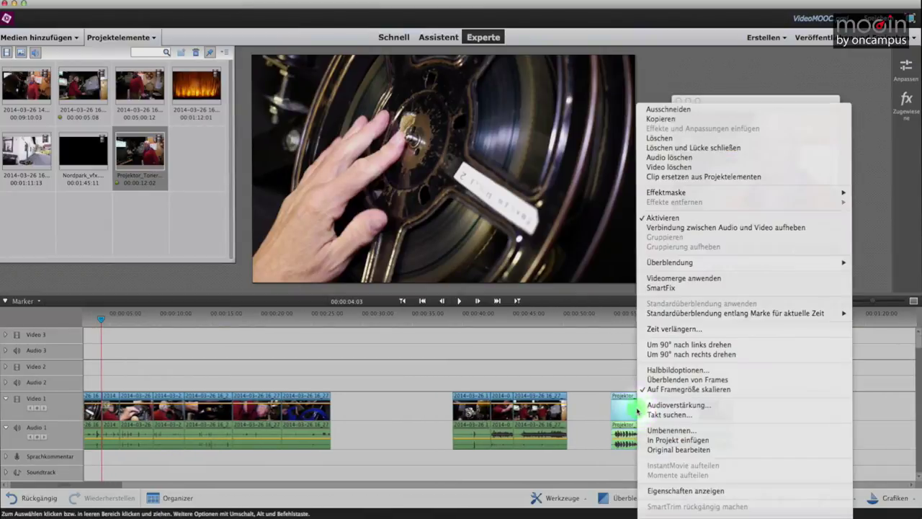
pyautogui.click(682, 227)
pyautogui.click(604, 377)
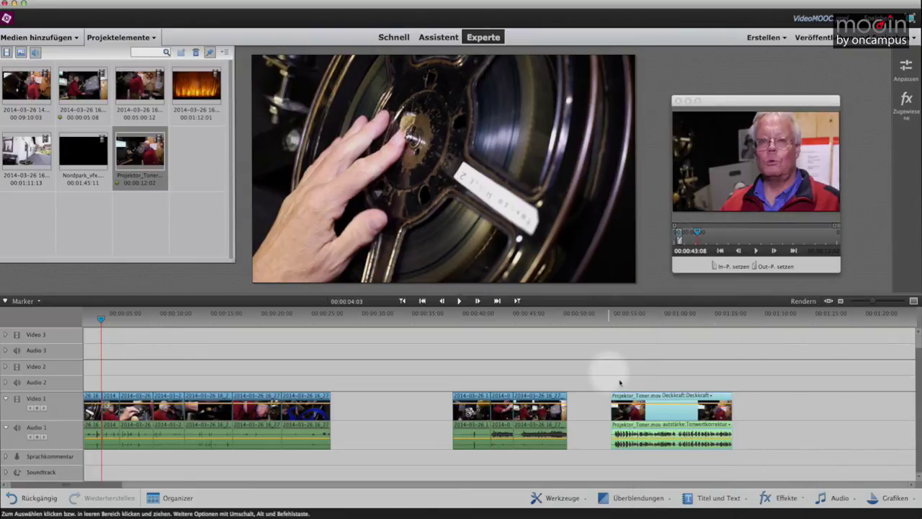
# Offset the unlinked Projektor_Toner video and audio against each other and play the section where they overlap.
pyautogui.moveTo(639, 408); pyautogui.dragTo(669, 433)
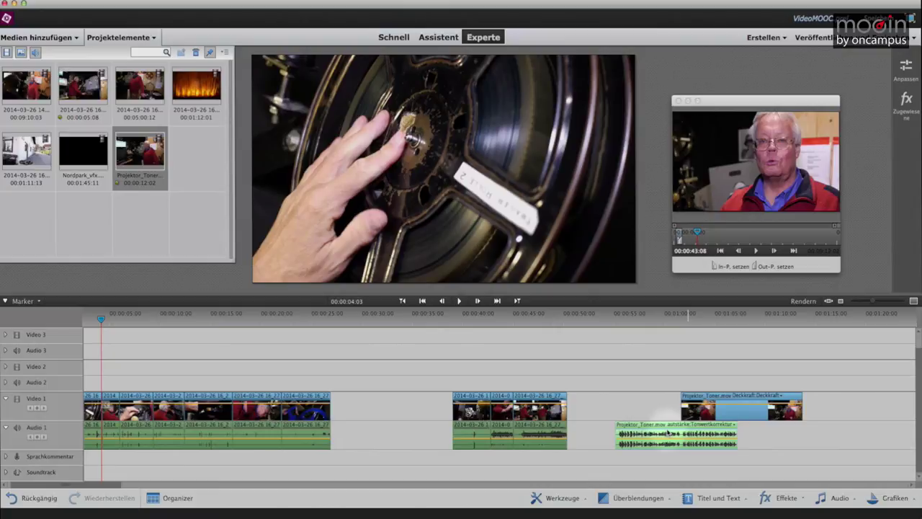
pyautogui.click(695, 320)
pyautogui.press('space')
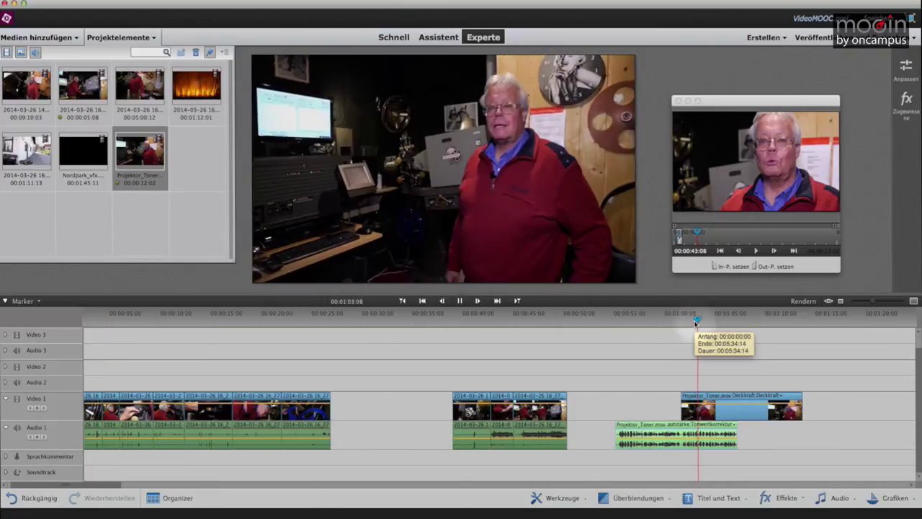
# Place the Projektor_Toner video and audio on Video 2 and Audio 2 above the gap in Video 1, and expand those tracks.
pyautogui.moveTo(708, 408); pyautogui.dragTo(405, 372)
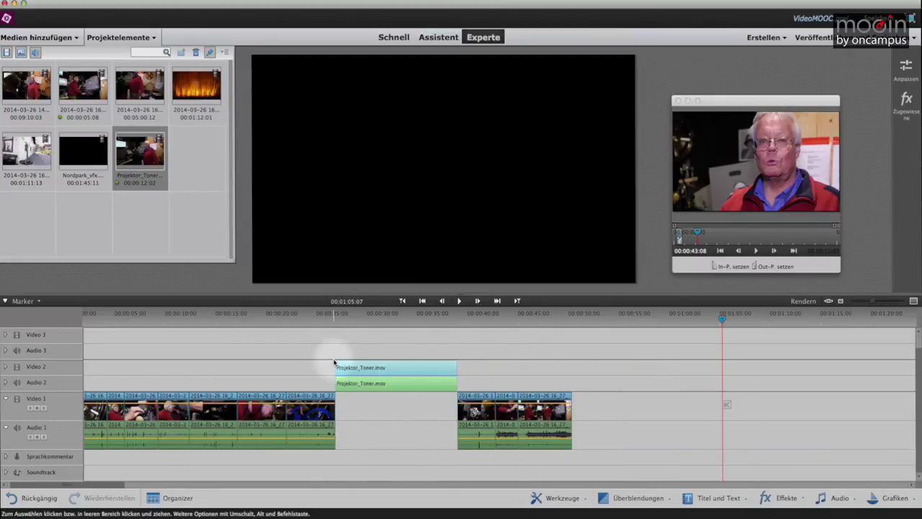
pyautogui.click(4, 366)
pyautogui.click(5, 394)
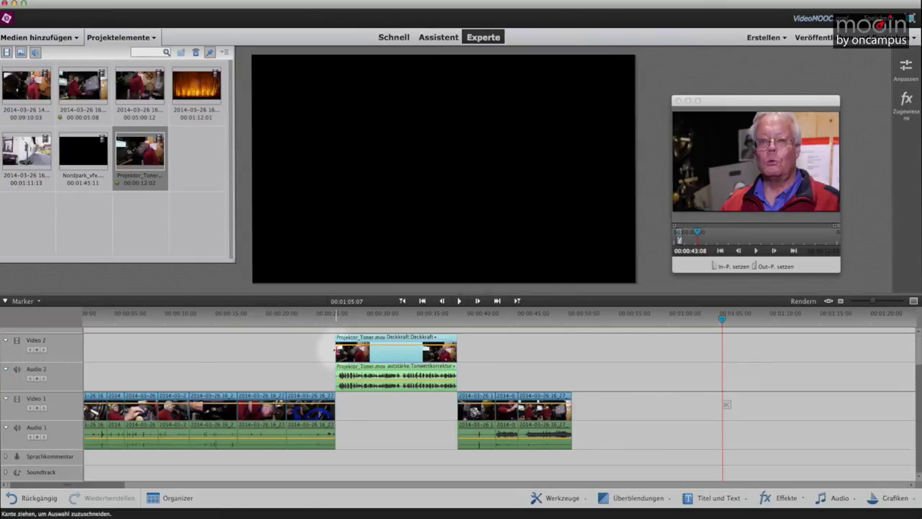
# Trim about 6.5 seconds off the start of the Projektor_Toner video on Video 2, leaving its audio at full length.
pyautogui.click(338, 352)
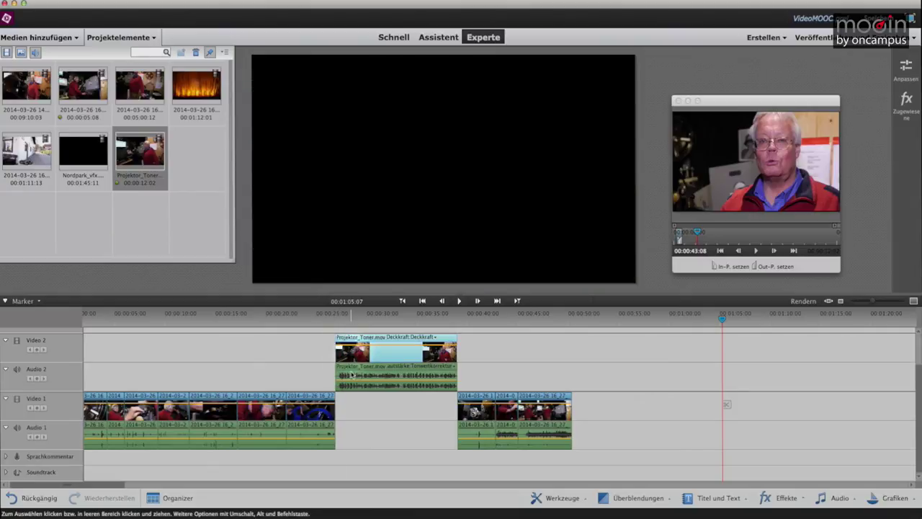
pyautogui.moveTo(336, 353); pyautogui.dragTo(403, 351)
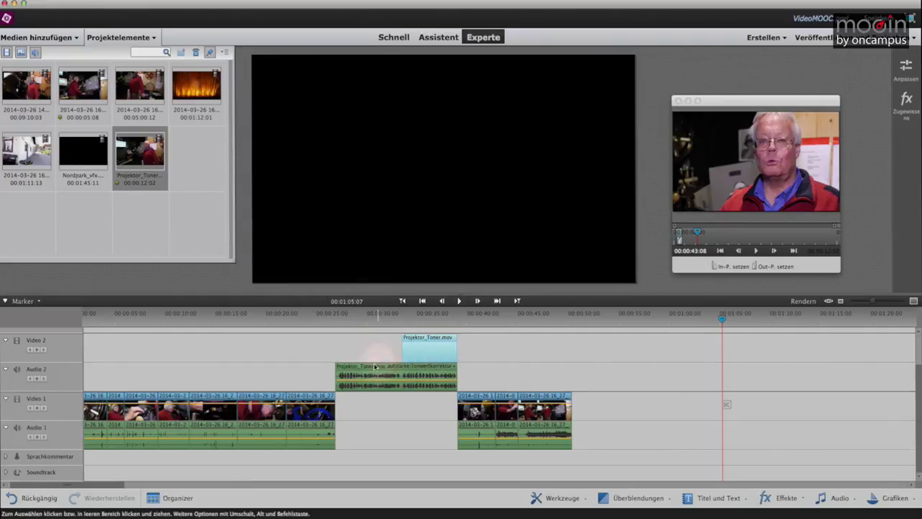
# Move the Projektor_Toner video and audio earlier together so the video starts where the clips before the gap on Video 1 end.
pyautogui.click(402, 367)
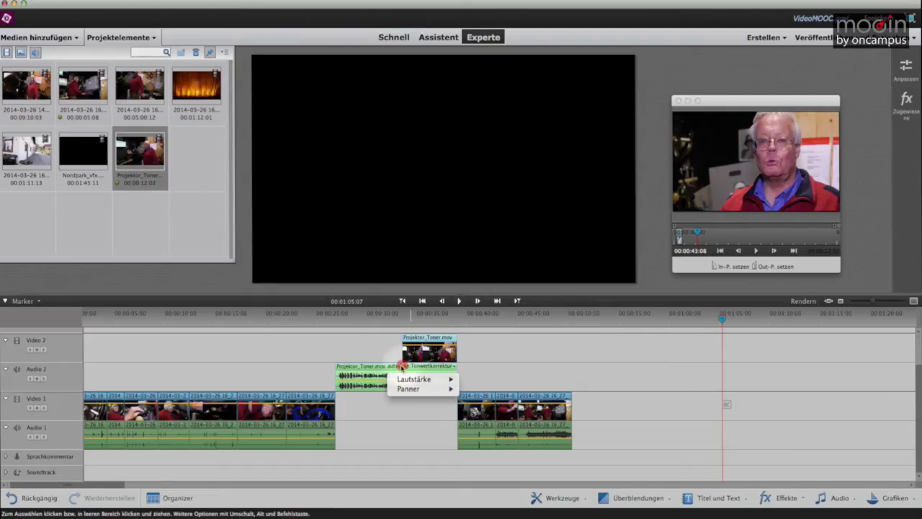
pyautogui.click(416, 353)
pyautogui.moveTo(416, 353); pyautogui.dragTo(349, 355)
# Play the cut from 00:00:19:21 to check the Projektor_Toner audio running under the preceding clips before its picture appears.
pyautogui.click(260, 324)
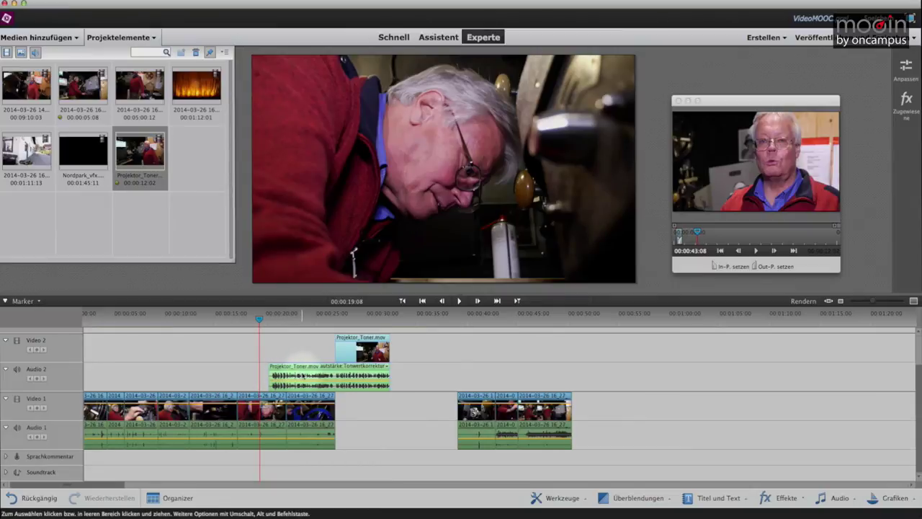
pyautogui.click(338, 322)
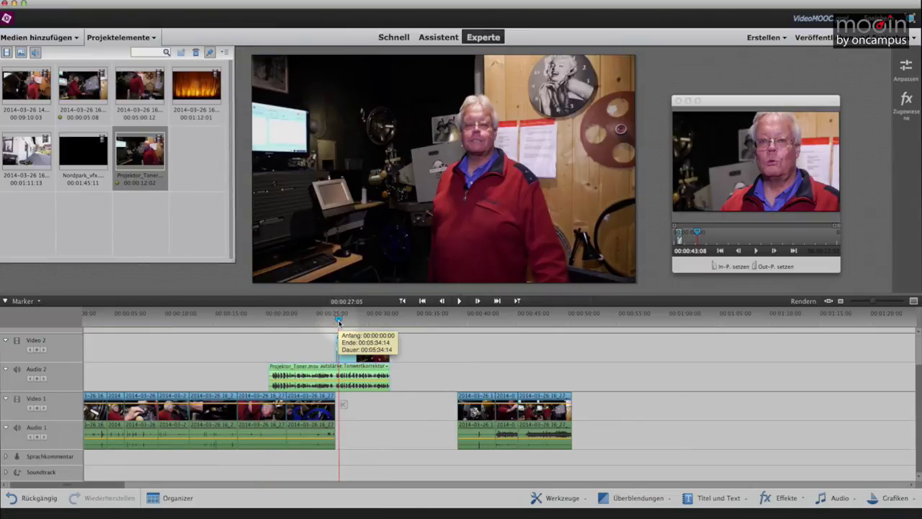
pyautogui.click(265, 324)
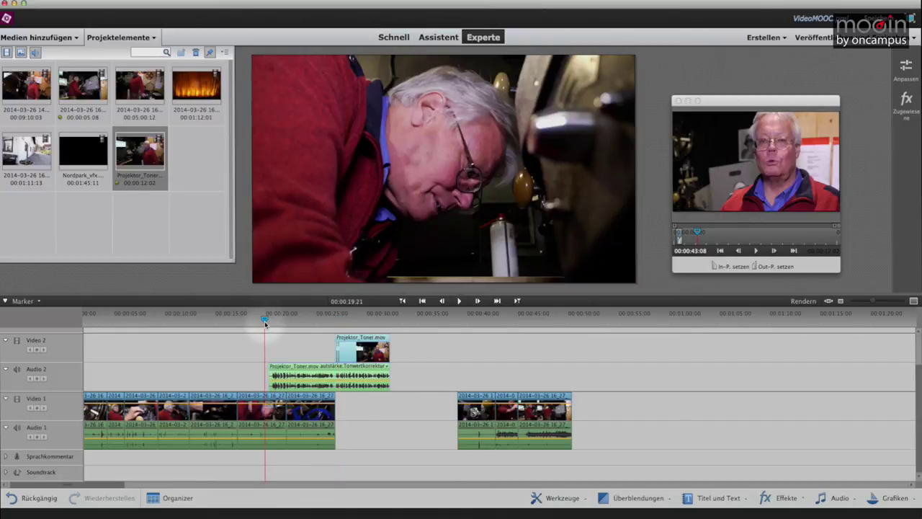
pyautogui.press('space')
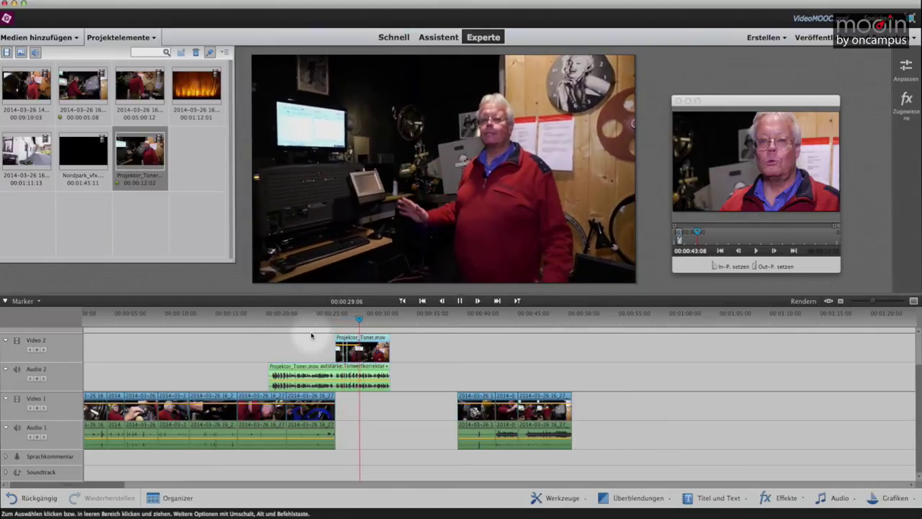
pyautogui.press('space')
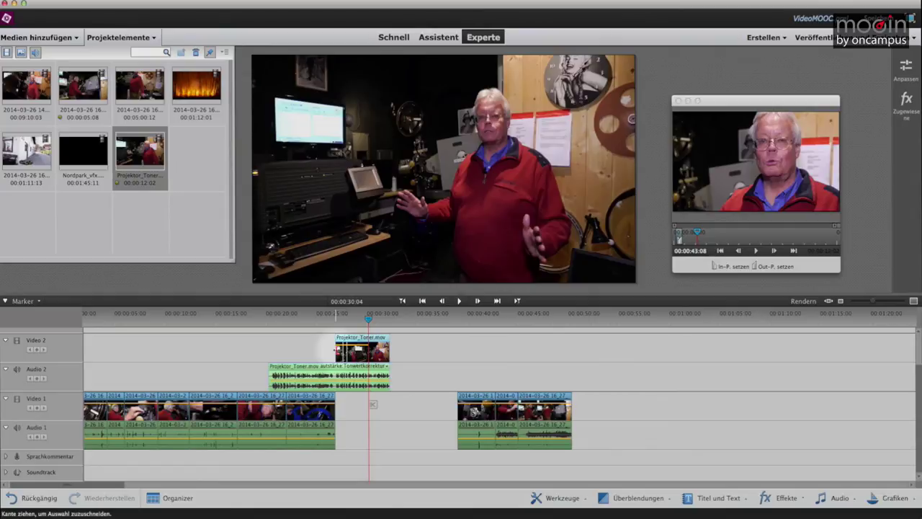
# Extend the start of the Projektor_Toner video on Video 2 about 2 seconds earlier and play the change of picture.
pyautogui.click(328, 353)
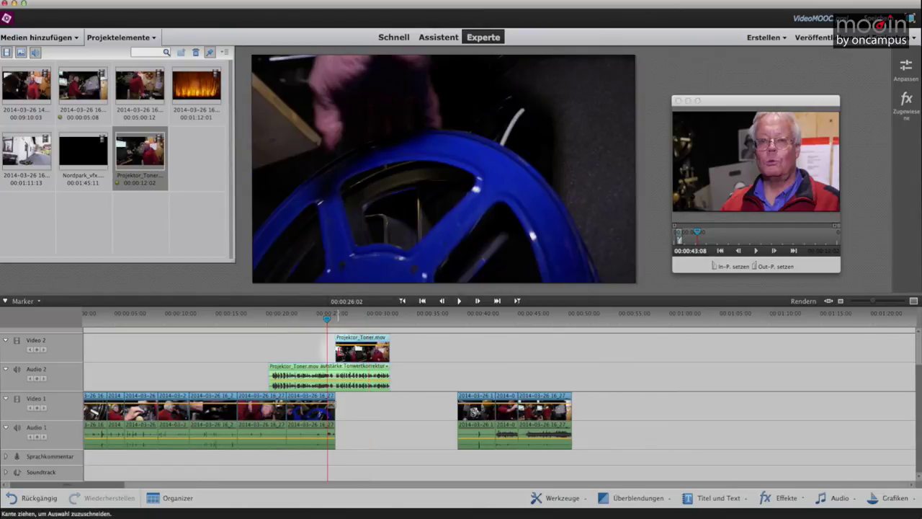
pyautogui.moveTo(334, 353); pyautogui.dragTo(316, 352)
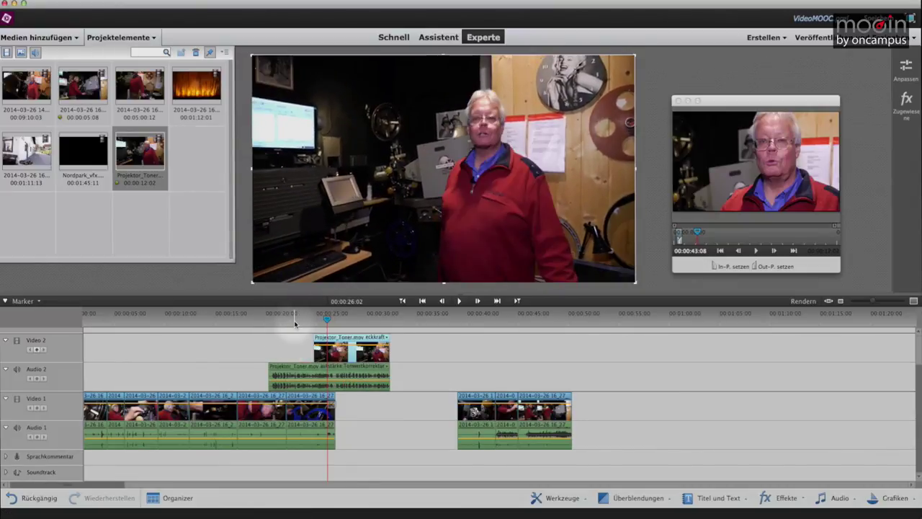
pyautogui.click(294, 319)
pyautogui.press('space')
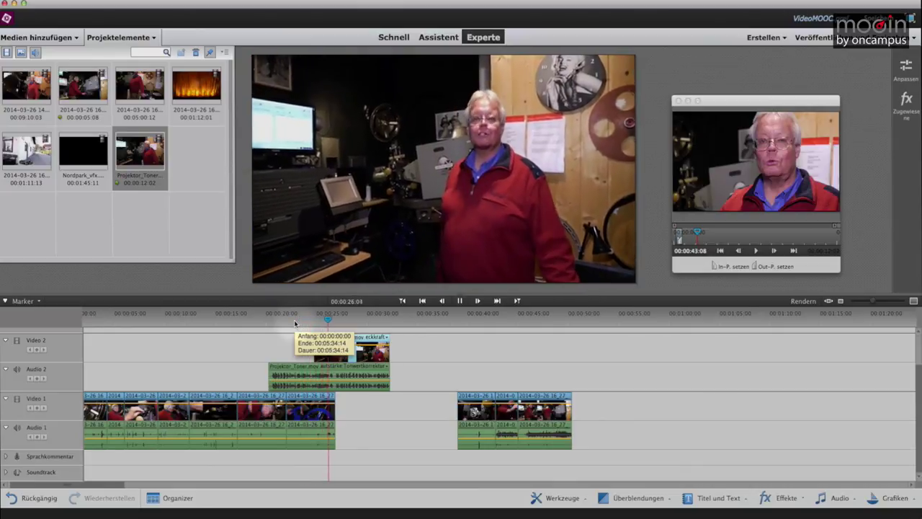
pyautogui.press('space')
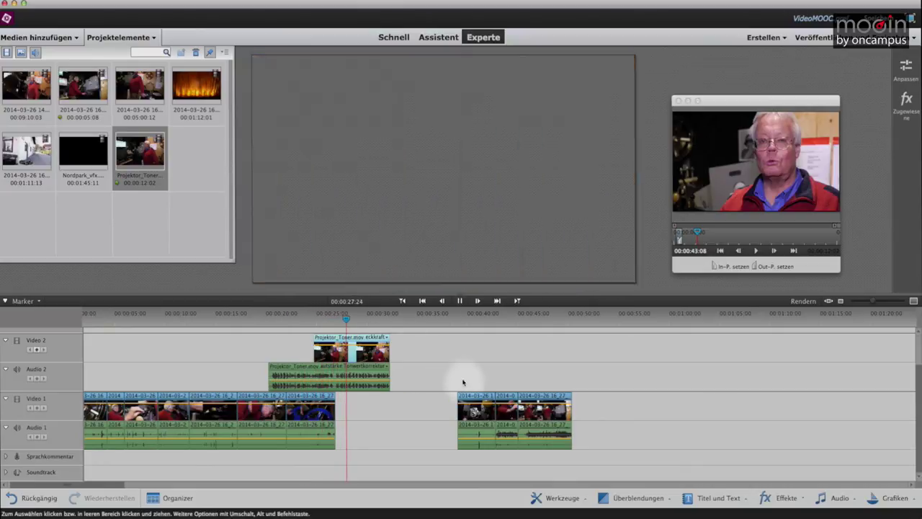
# Move the three clips after the gap on Video 1 earlier to start where Projektor_Toner ends, and play the join.
pyautogui.moveTo(481, 396); pyautogui.dragTo(415, 397)
pyautogui.click(383, 321)
pyautogui.press('space')
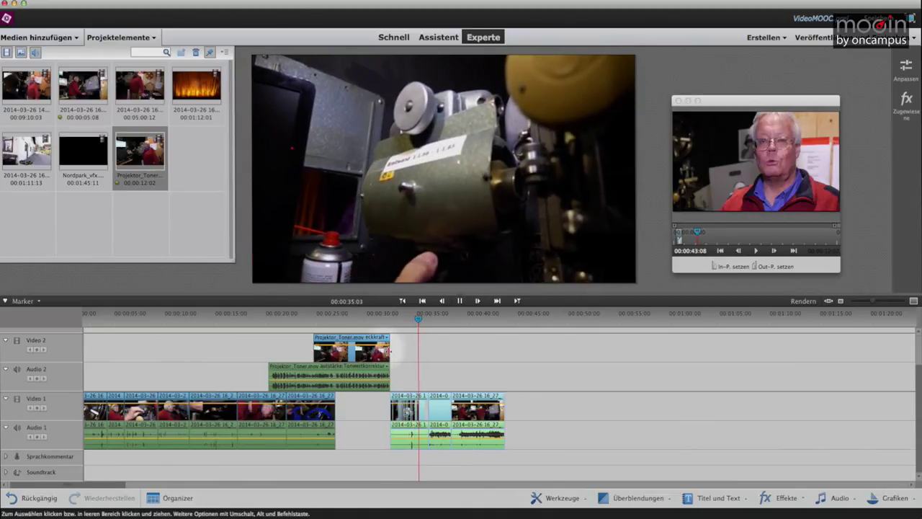
# Move the three clips after the gap about 1.6 seconds earlier and trim about 1 second off the end of the Projektor_Toner video, keeping its audio.
pyautogui.click(413, 398)
pyautogui.moveTo(413, 398); pyautogui.dragTo(391, 397)
pyautogui.moveTo(387, 351); pyautogui.dragTo(379, 353)
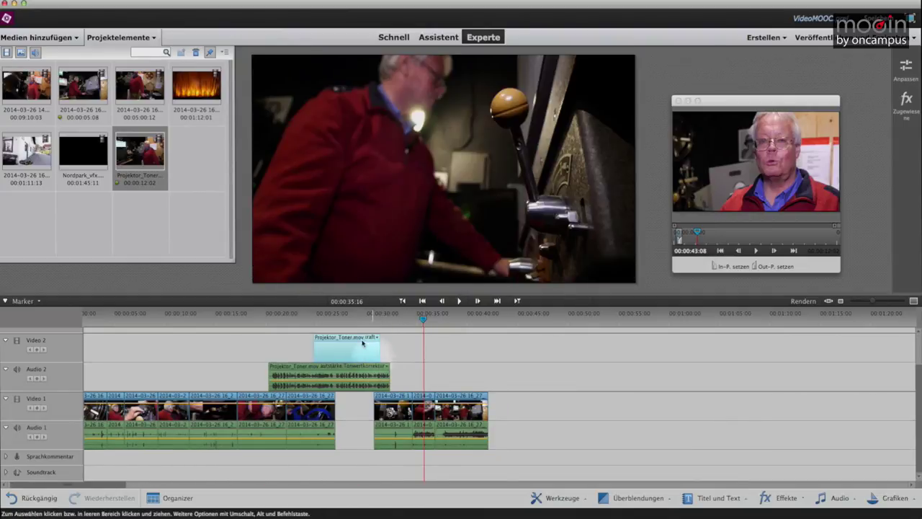
pyautogui.click(358, 319)
pyautogui.press('space')
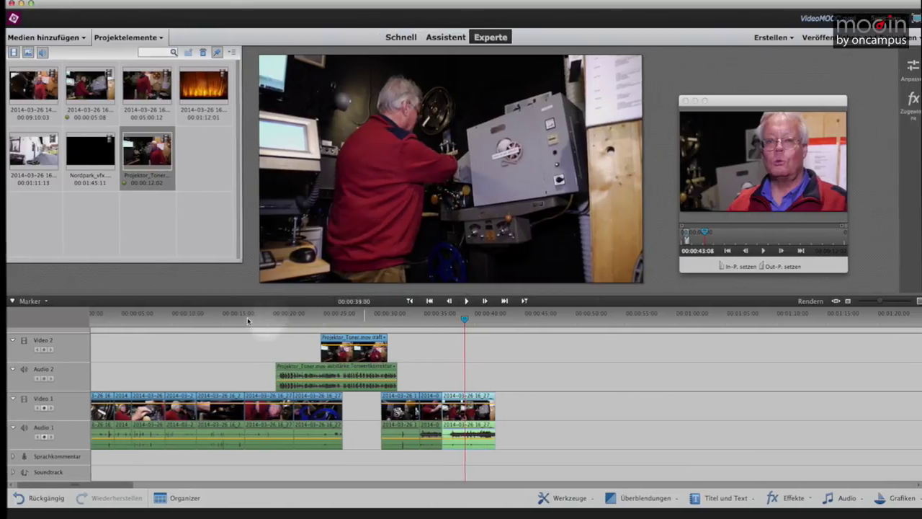
pyautogui.click(216, 318)
pyautogui.moveTo(216, 318); pyautogui.dragTo(265, 318)
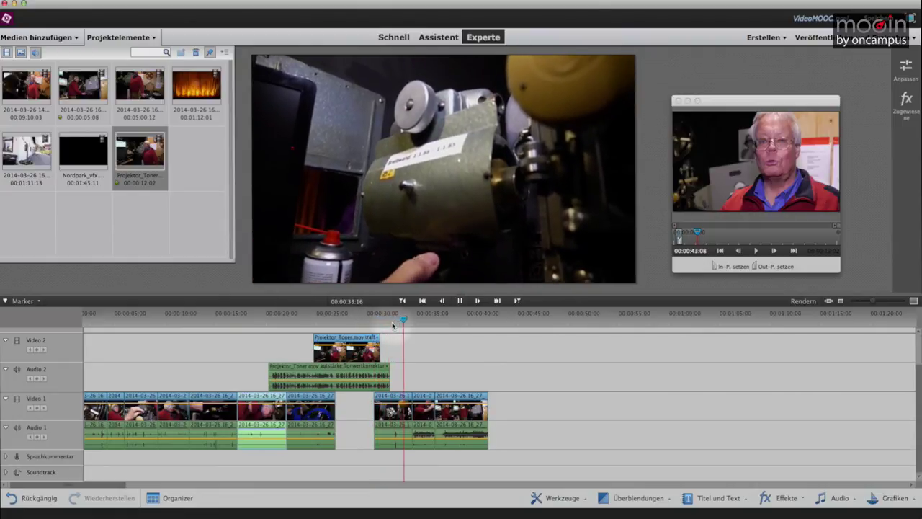
# Split the first clip after the gap on Video 1 at 00:00:33:08 and delete its second part, closing the space.
pyautogui.click(399, 320)
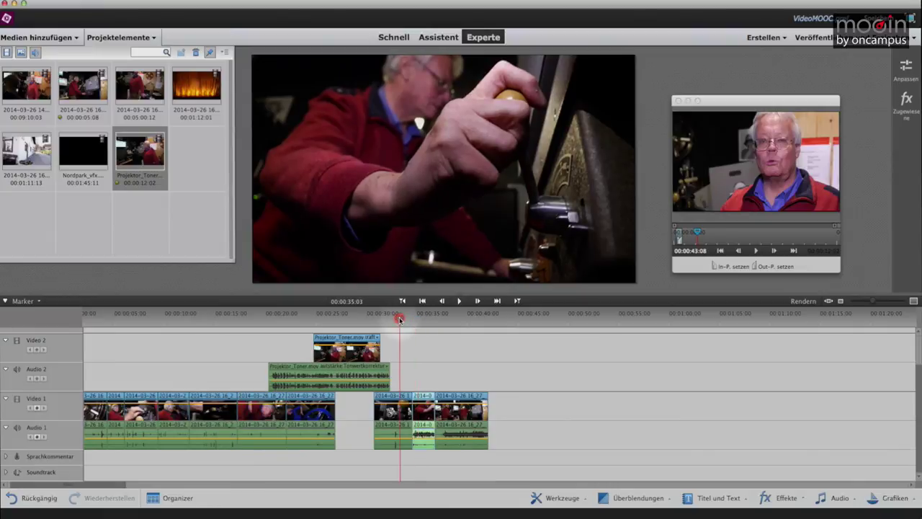
pyautogui.press('=')
pyautogui.press('=')
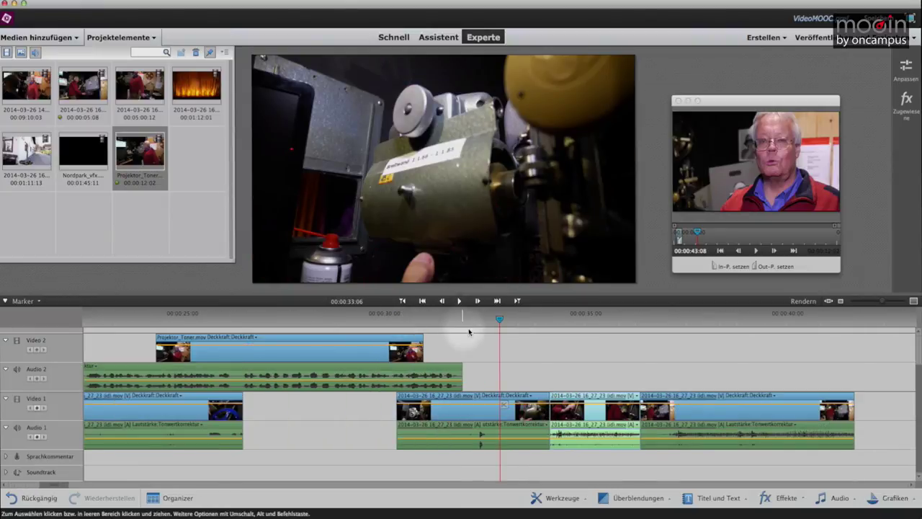
pyautogui.click(499, 407)
pyautogui.press('space')
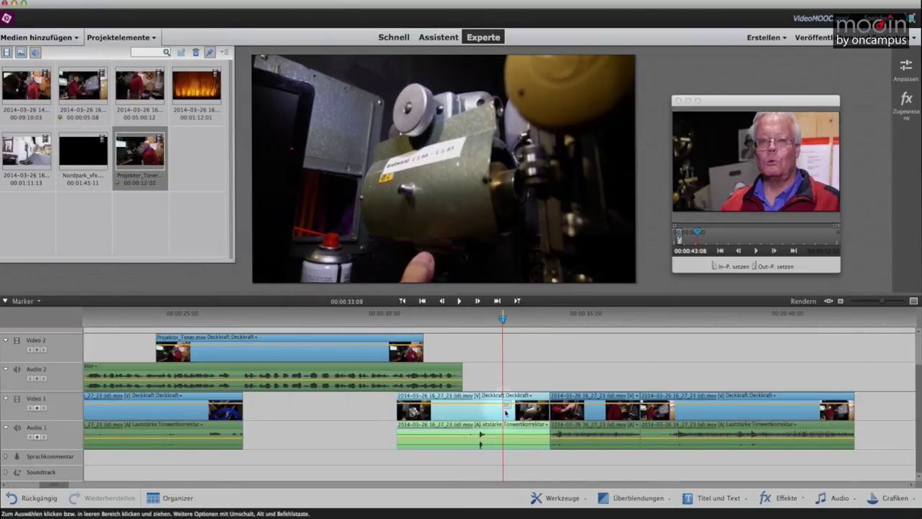
pyautogui.click(508, 407)
pyautogui.press('Delete')
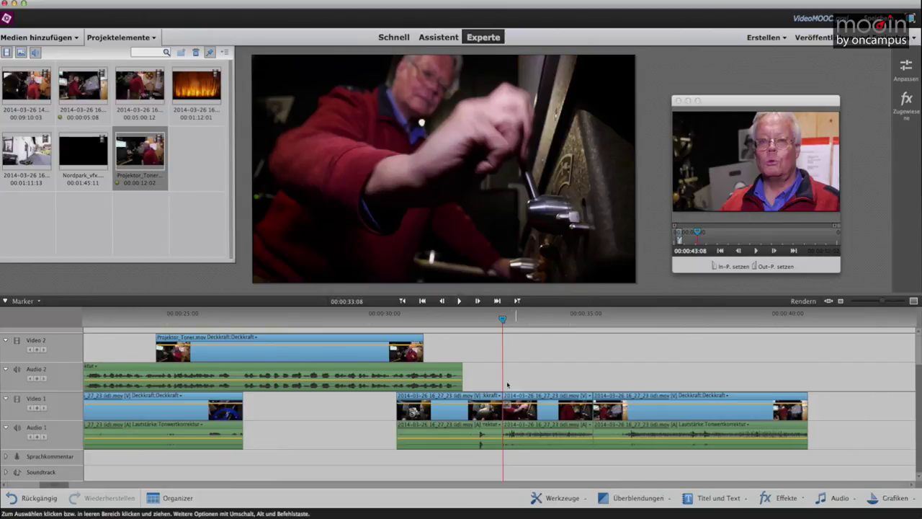
# Extend the start of the second clip after the gap on Video 1 by about 0.8 seconds and play the cut.
pyautogui.press('space')
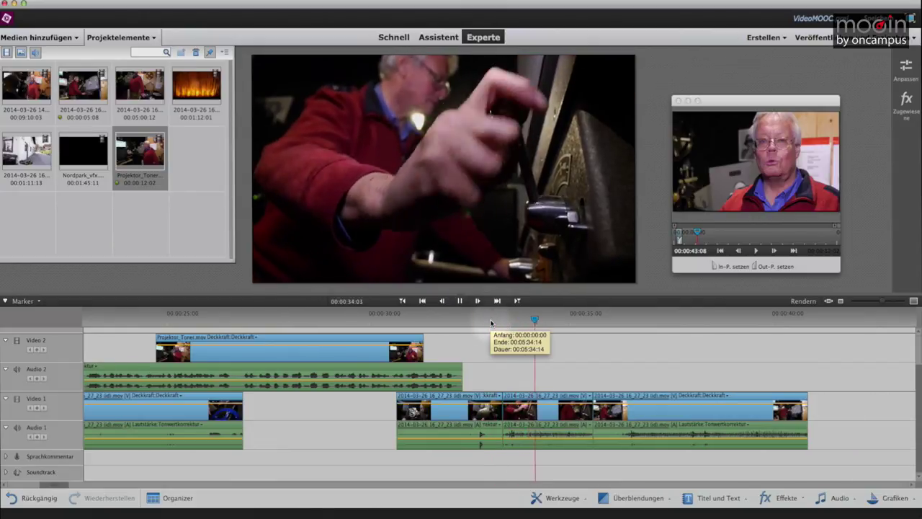
pyautogui.click(505, 408)
pyautogui.moveTo(504, 409); pyautogui.dragTo(472, 412)
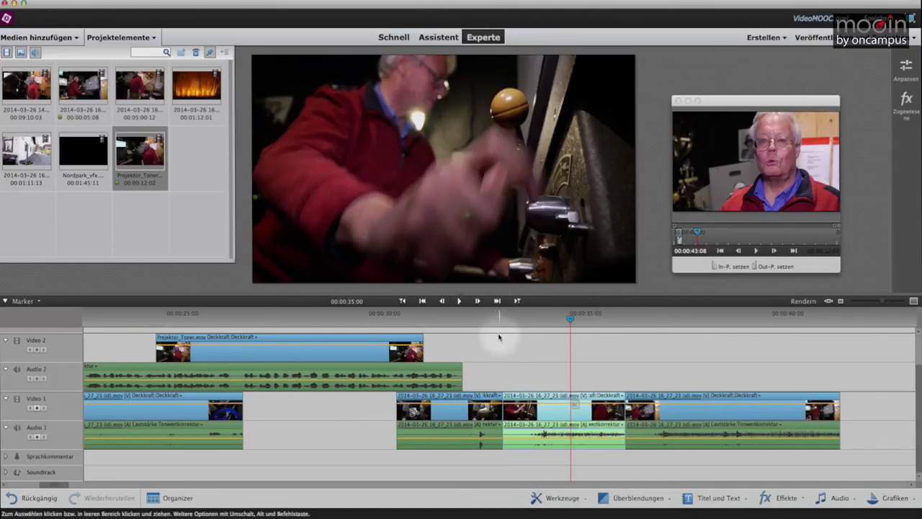
pyautogui.click(481, 323)
pyautogui.press('space')
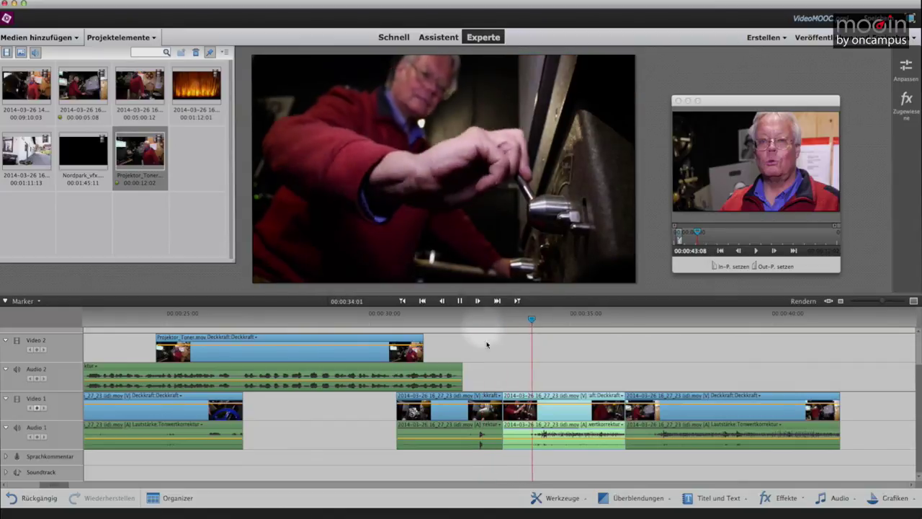
# Delete the second clip after the gap on Video 1, closing the space, and play the new join.
pyautogui.moveTo(627, 311); pyautogui.dragTo(537, 324)
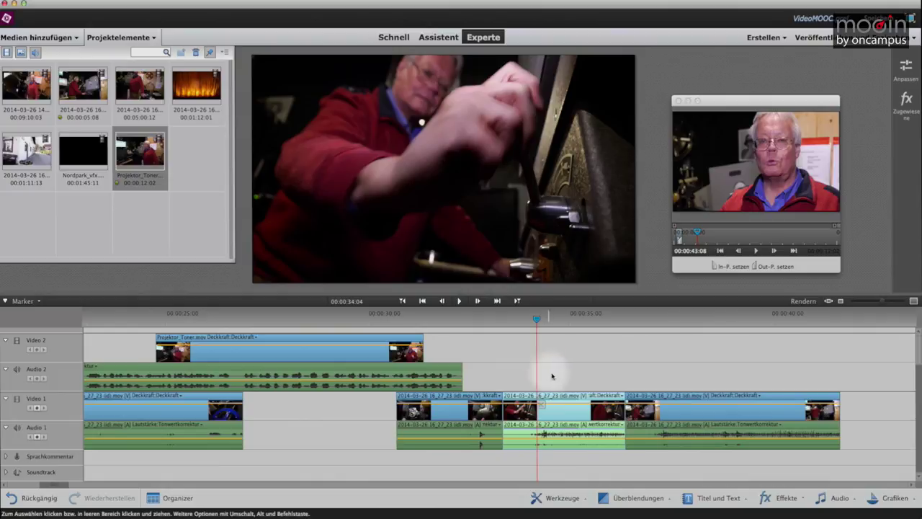
pyautogui.click(645, 322)
pyautogui.moveTo(647, 322); pyautogui.dragTo(711, 319)
pyautogui.click(570, 412)
pyautogui.press('Delete')
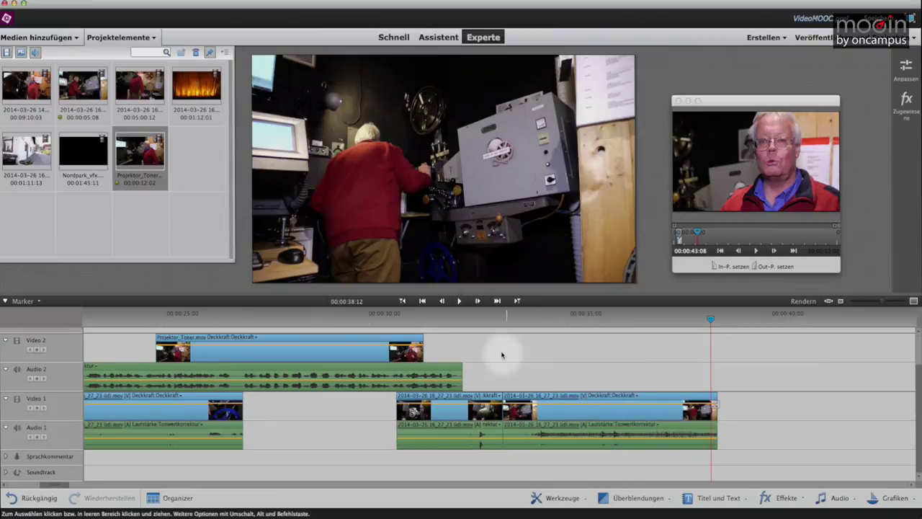
pyautogui.click(482, 321)
pyautogui.press('space')
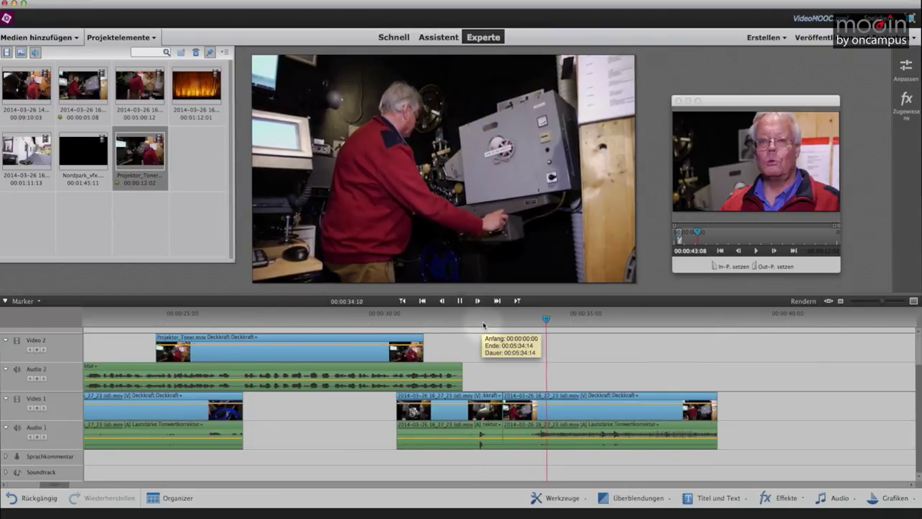
# Play the end of the cut and trim the end of the last clip on Video 1 to 00:00:38:05.
pyautogui.click(443, 322)
pyautogui.press('space')
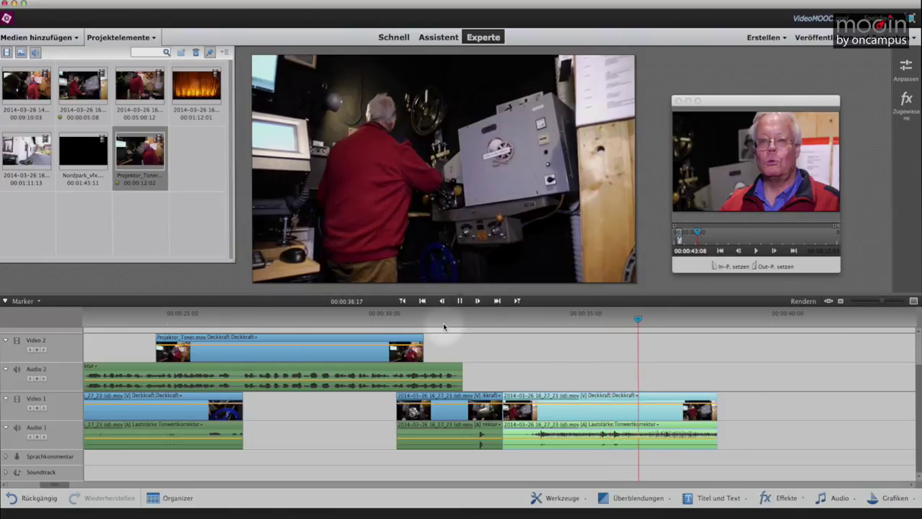
pyautogui.press('space')
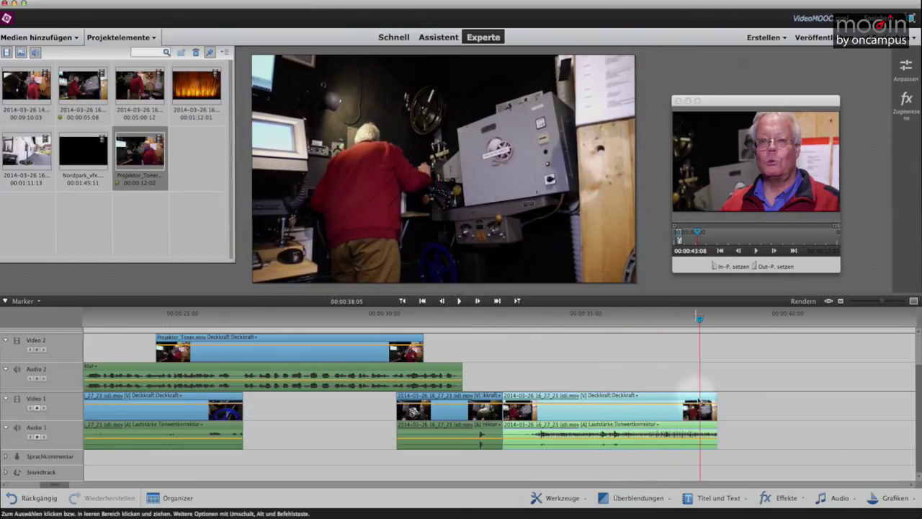
pyautogui.moveTo(717, 409); pyautogui.dragTo(700, 412)
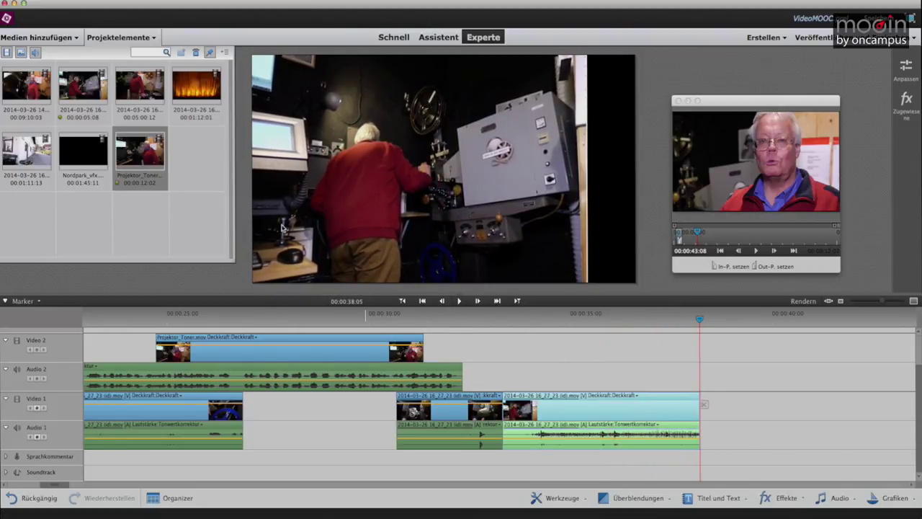
# Mark a 00:00:13:10 section of the curtain clip ending at 00:00:29:01 and append it to Video 1 at 00:00:38:05.
pyautogui.click(191, 89)
pyautogui.doubleClick(191, 89)
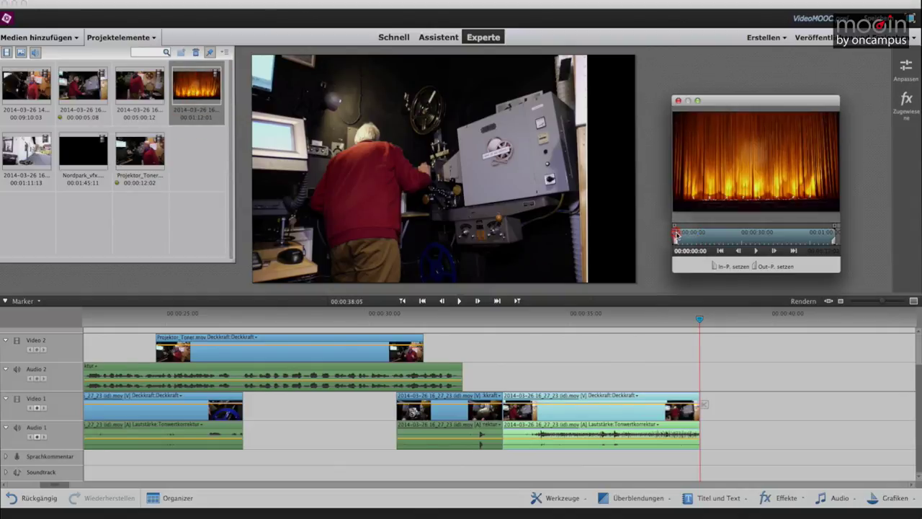
pyautogui.moveTo(709, 235); pyautogui.dragTo(718, 236)
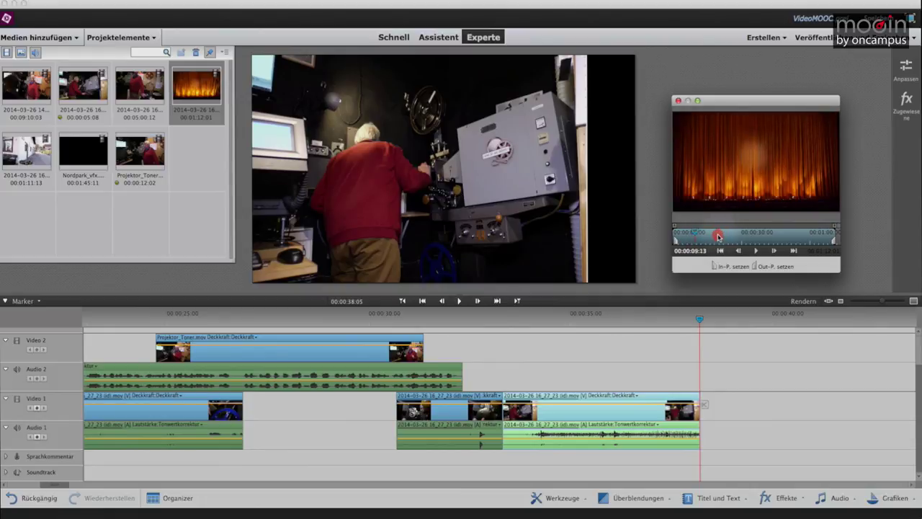
pyautogui.press('space')
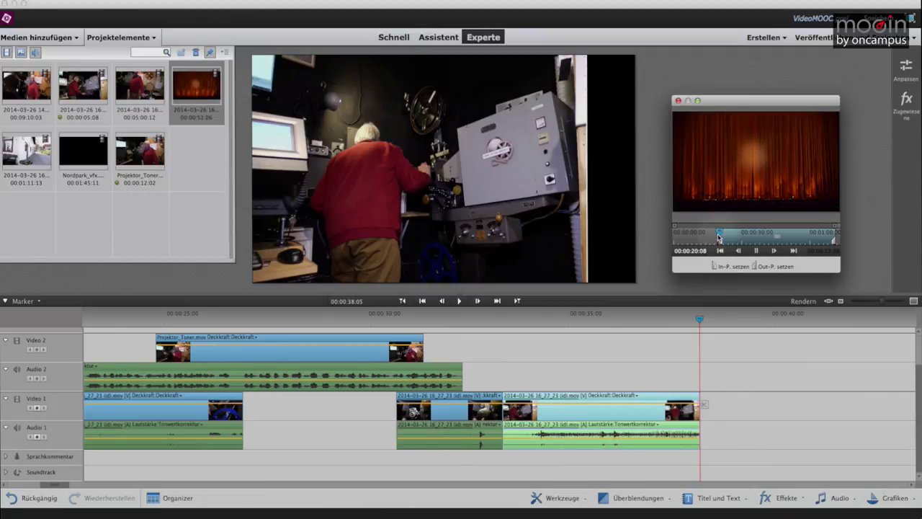
pyautogui.moveTo(724, 234)
pyautogui.mouseDown()
pyautogui.moveTo(712, 234)
pyautogui.moveTo(743, 234)
pyautogui.mouseUp()
pyautogui.click(530, 361)
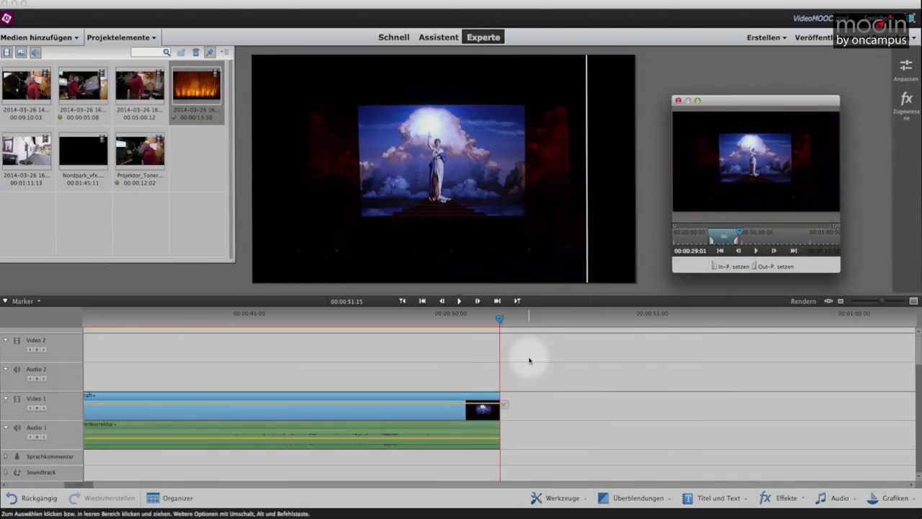
# Split the curtain clip on Video 1 at 00:00:42:13 and delete its first part, closing the space.
pyautogui.press('-')
pyautogui.press('-')
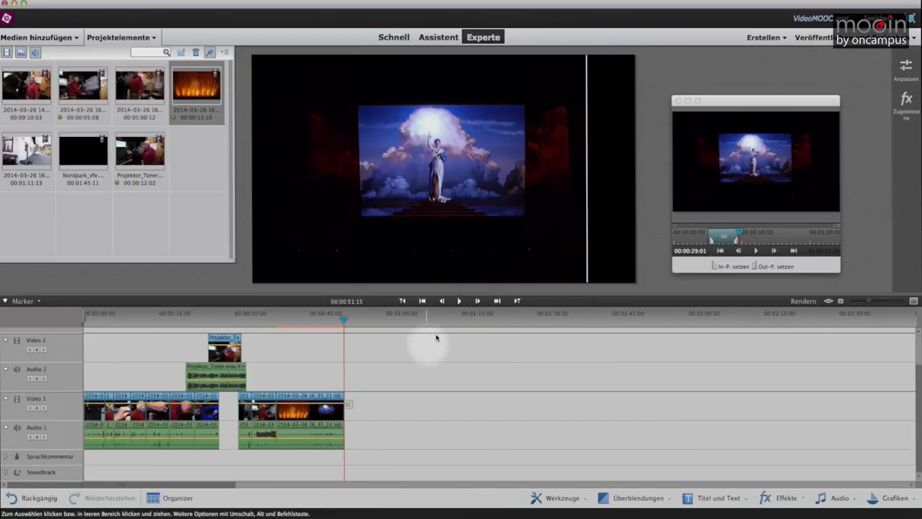
pyautogui.click(271, 322)
pyautogui.press('space')
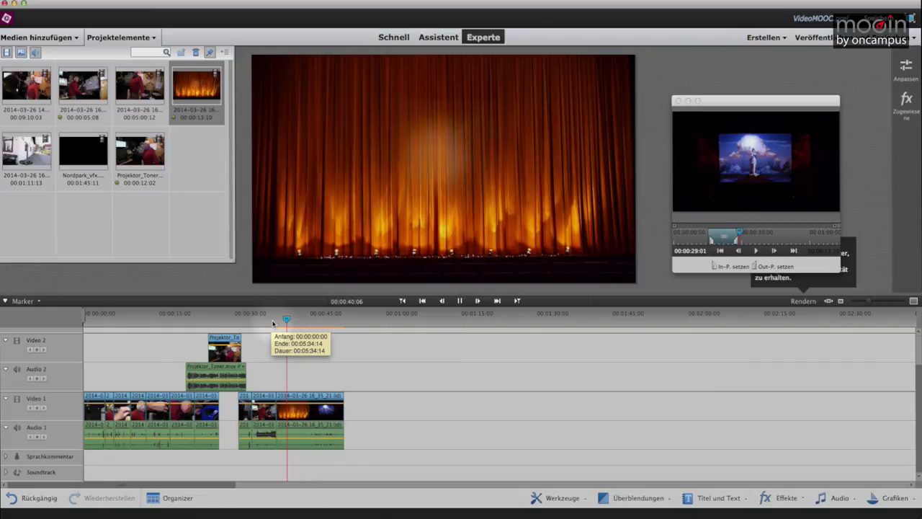
pyautogui.press('=')
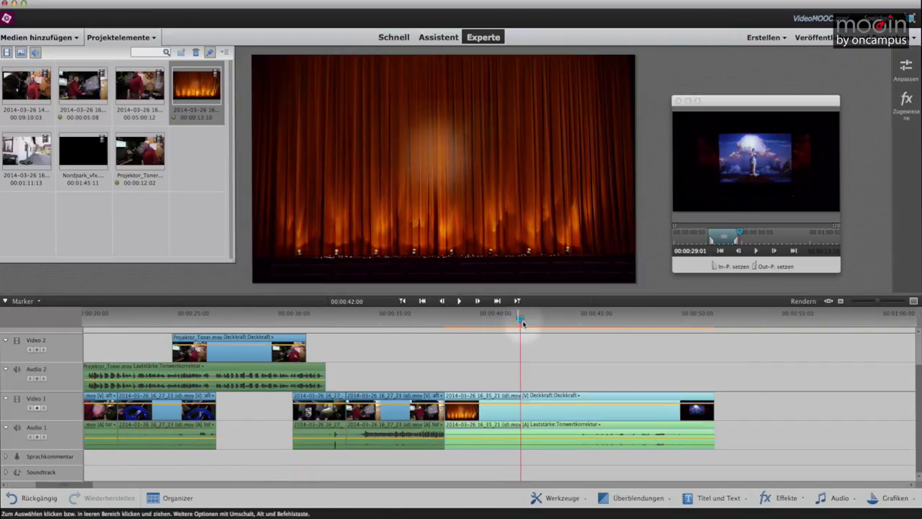
pyautogui.click(587, 321)
pyautogui.moveTo(599, 325); pyautogui.dragTo(532, 326)
pyautogui.click(533, 404)
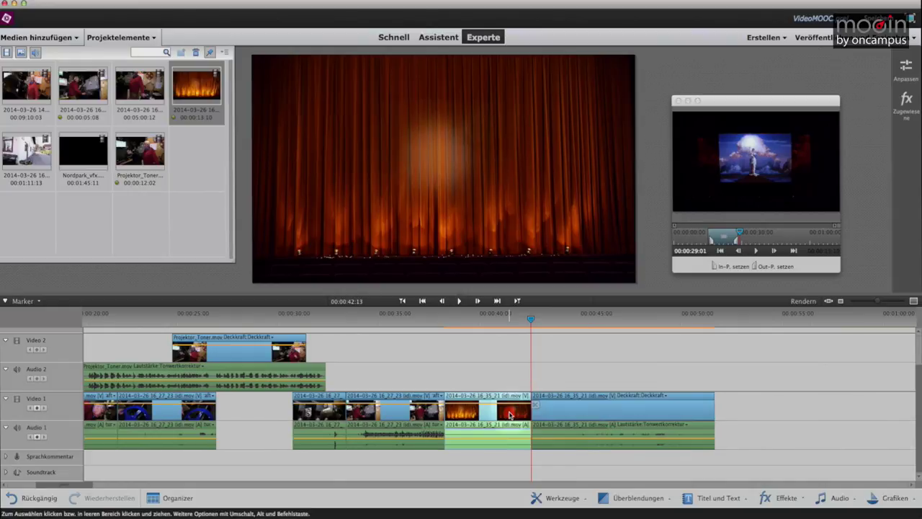
pyautogui.press('Delete')
# Play the transition from the projector clip into the shortened curtain clip to check the timing.
pyautogui.click(431, 321)
pyautogui.press('space')
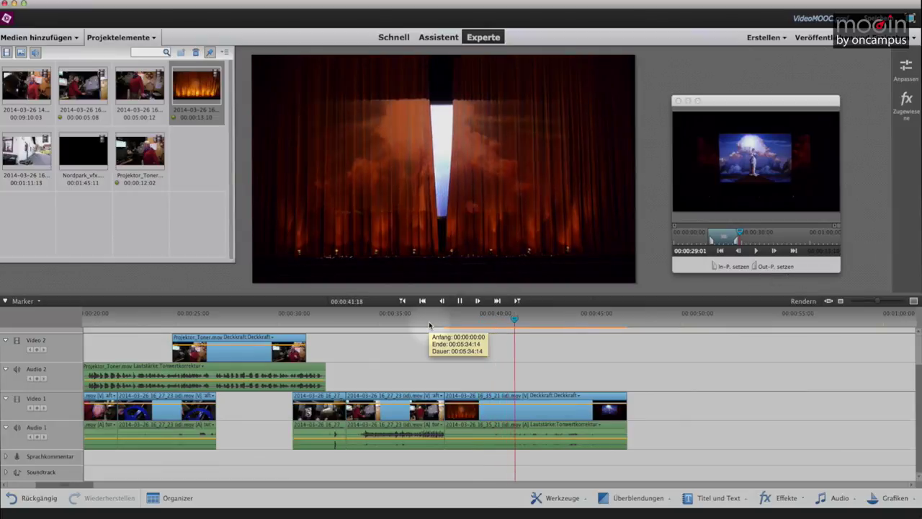
pyautogui.click(413, 322)
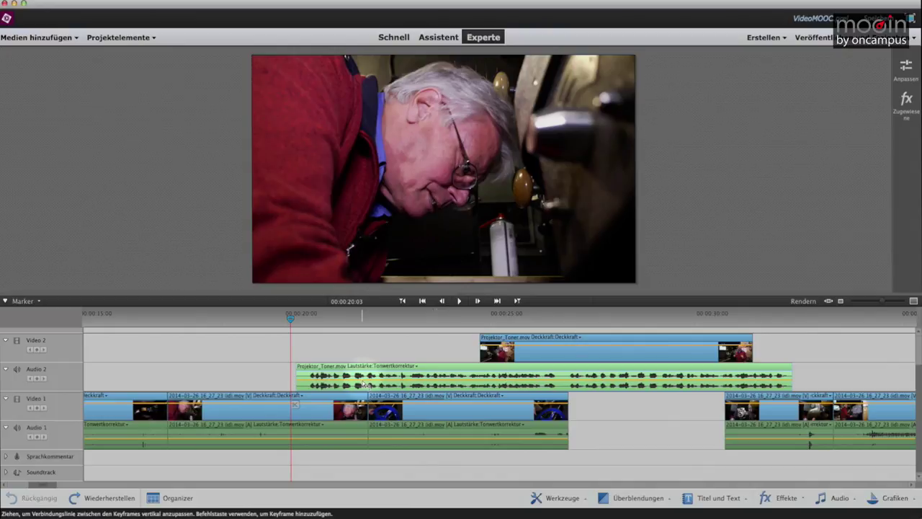
# Adjust the volume of the Projektor_Toner audio on Audio 2, trying -5.67 dB, and play from 00:00:19:14 to judge the level.
pyautogui.moveTo(362, 376); pyautogui.dragTo(364, 377)
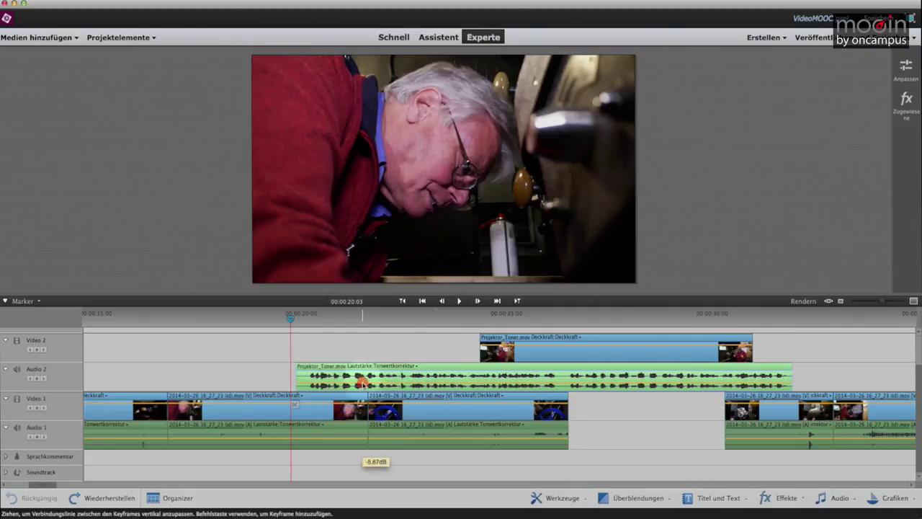
pyautogui.click(267, 315)
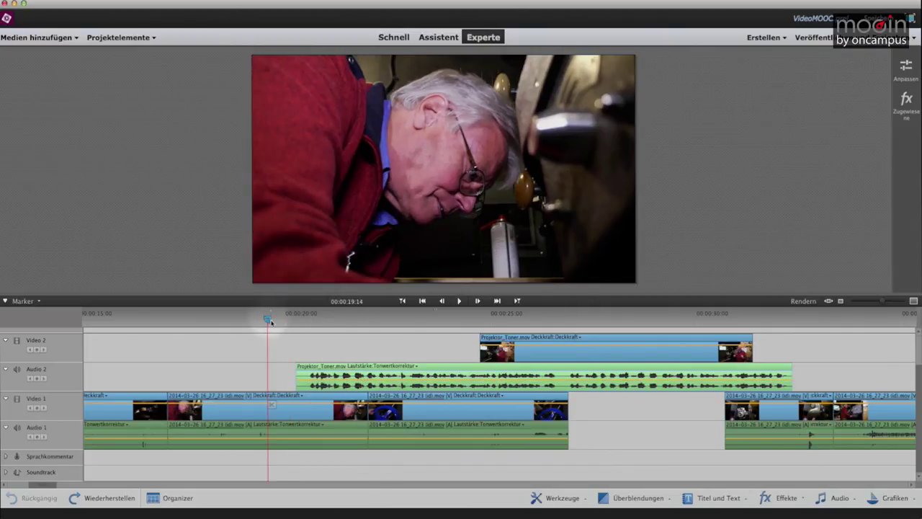
pyautogui.press('space')
pyautogui.press('space')
pyautogui.click(369, 381)
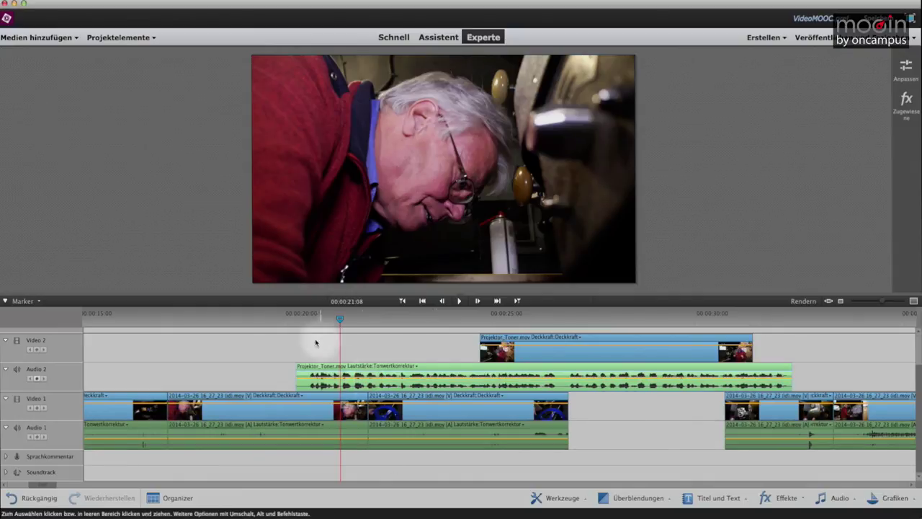
pyautogui.click(291, 320)
pyautogui.press('space')
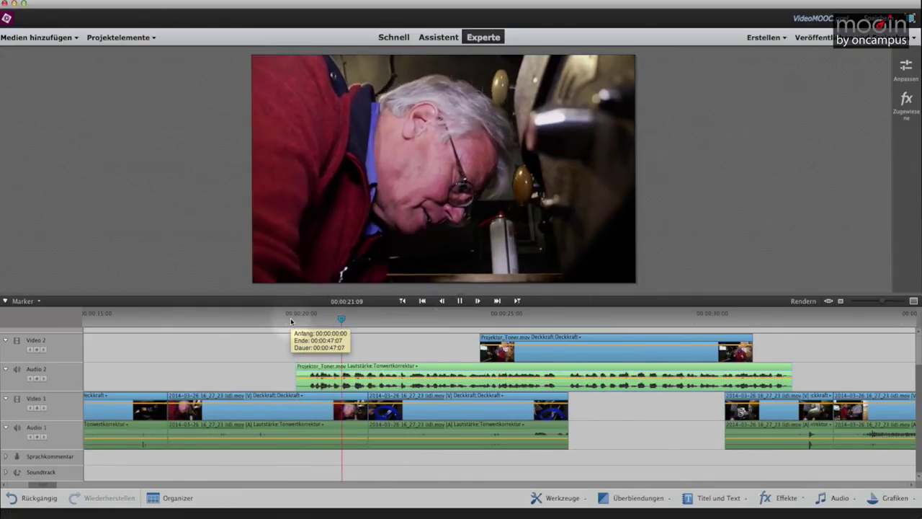
# Stop playback, select the Projektor_Toner audio, and collapse and re-expand the Audio 2 track.
pyautogui.press('space')
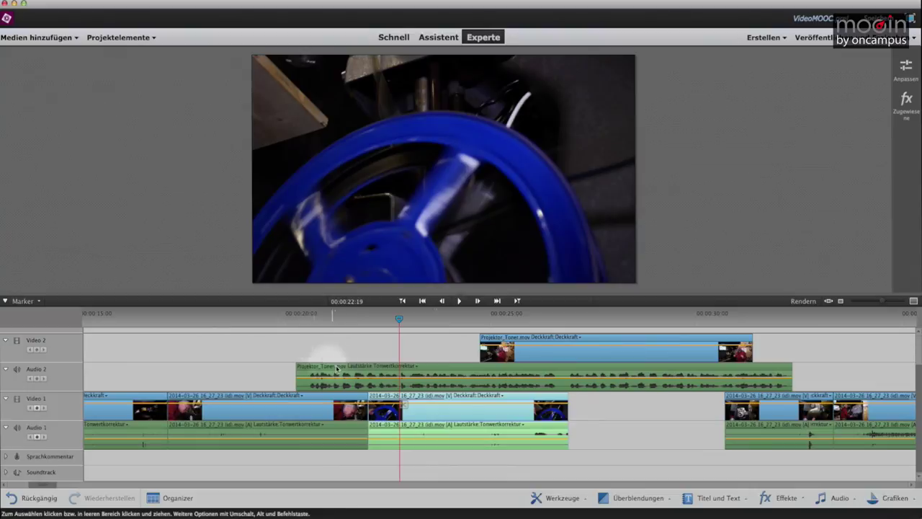
pyautogui.click(347, 382)
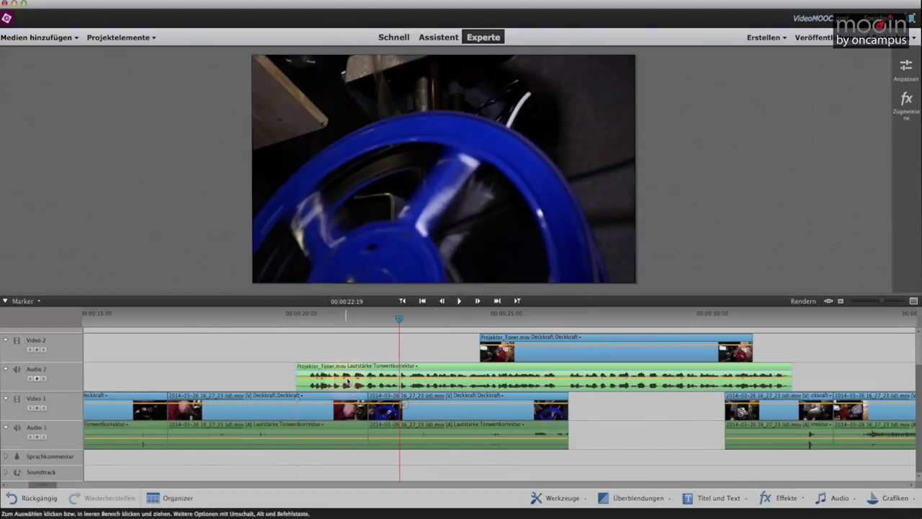
pyautogui.click(5, 369)
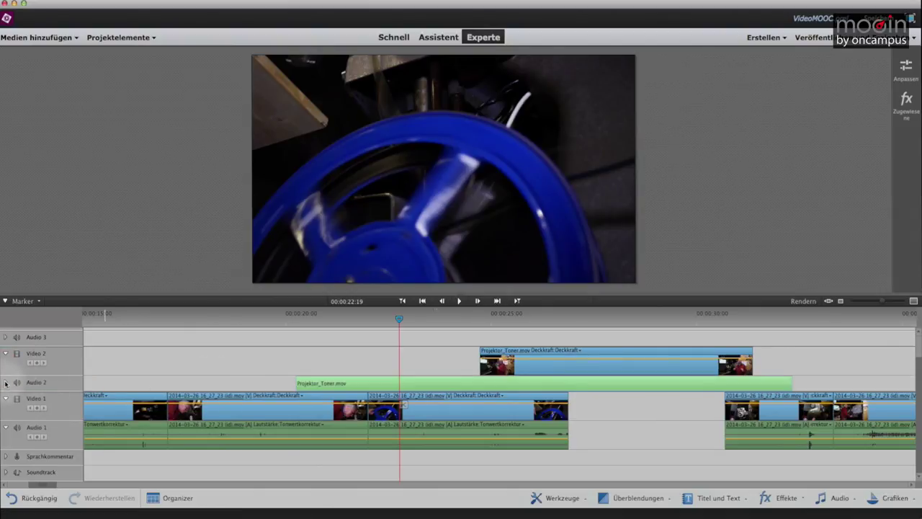
pyautogui.click(5, 383)
# Try a lower opacity on the Projektor_Toner clip on Video 2 at 00:00:27:06, and return it to 100.
pyautogui.click(548, 346)
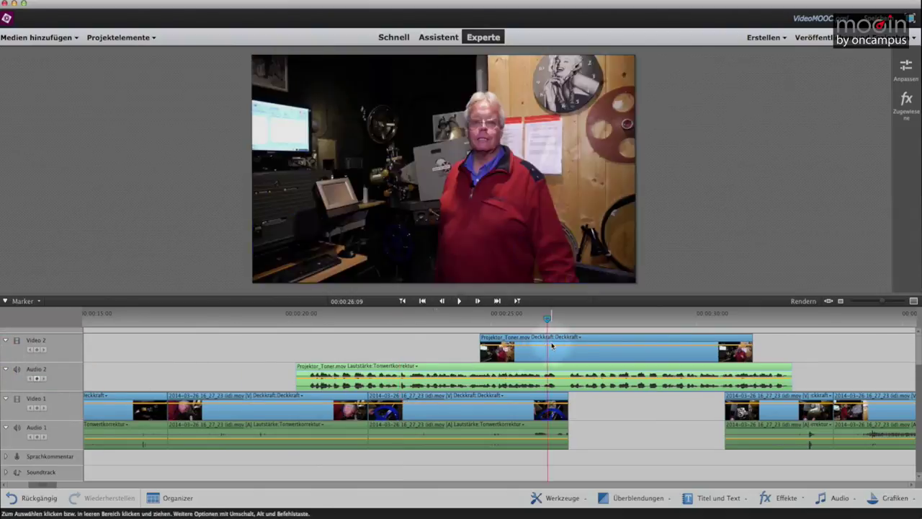
pyautogui.click(583, 339)
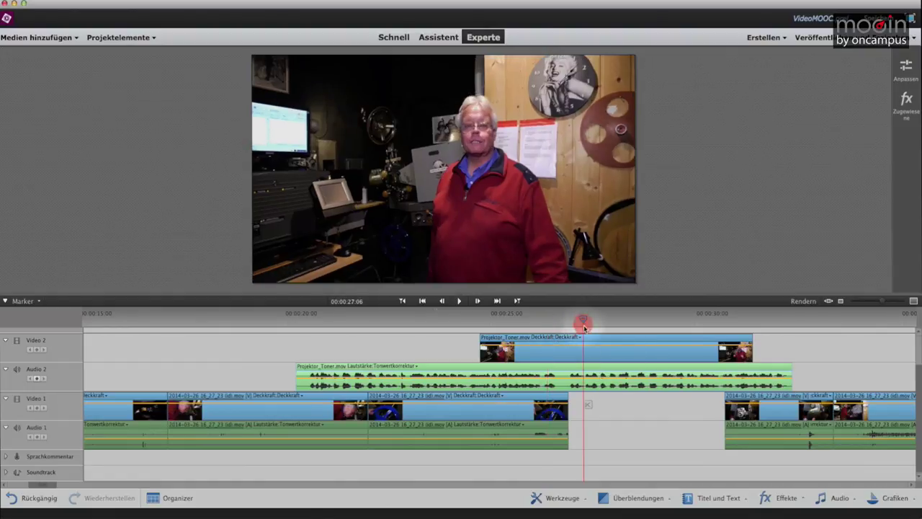
pyautogui.click(583, 345)
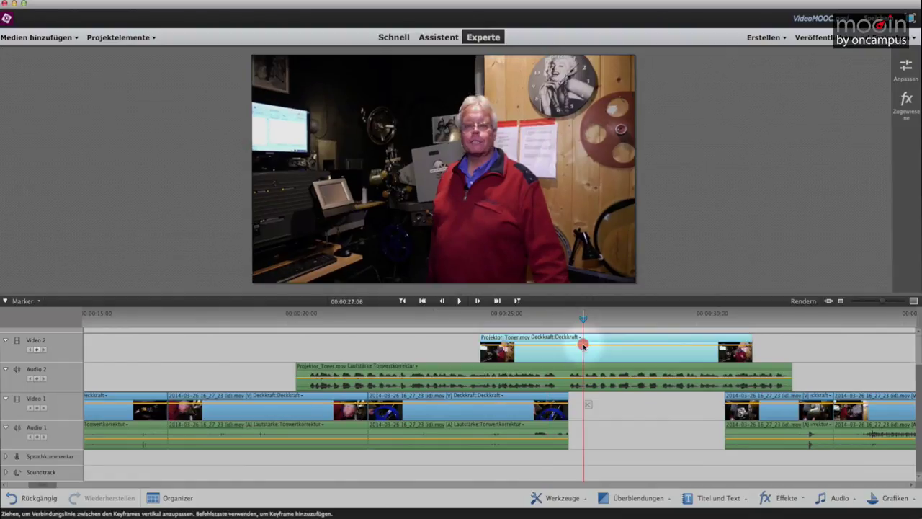
pyautogui.moveTo(583, 345)
pyautogui.mouseDown()
pyautogui.moveTo(584, 357)
pyautogui.moveTo(585, 337)
pyautogui.mouseUp()
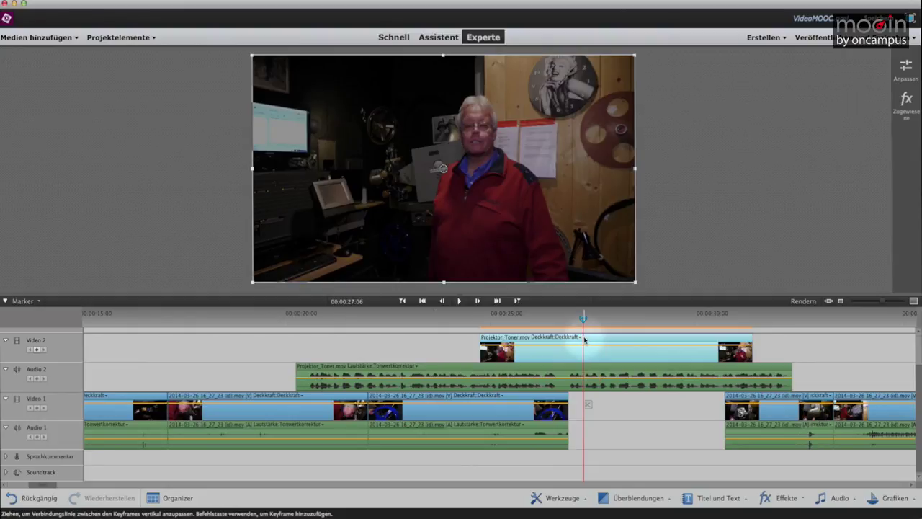
pyautogui.press('-')
pyautogui.press('-')
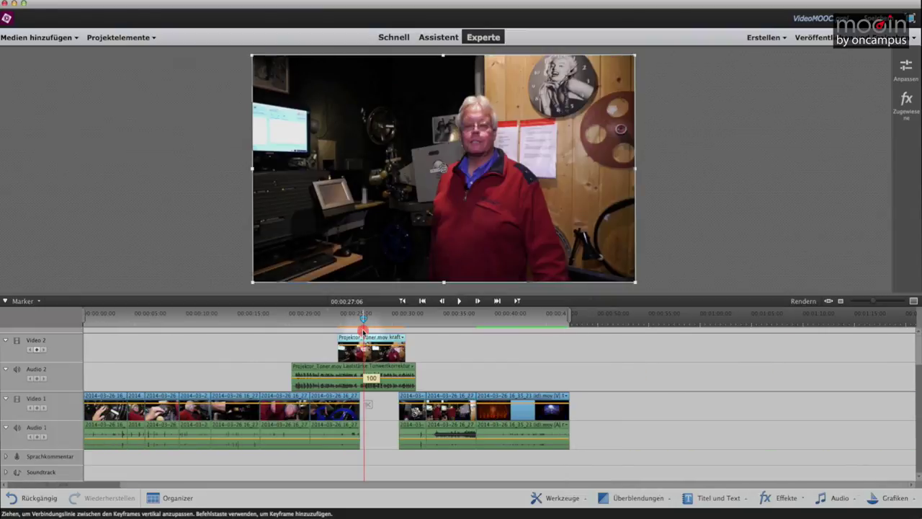
# Move the playhead to 00:00:03:10 in the opening clips of the rough cut.
pyautogui.click(126, 322)
pyautogui.moveTo(127, 322); pyautogui.dragTo(120, 323)
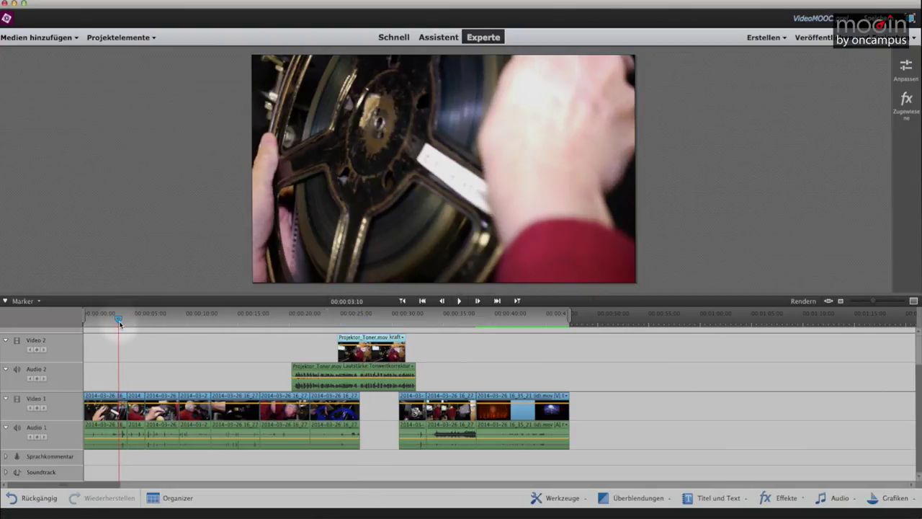